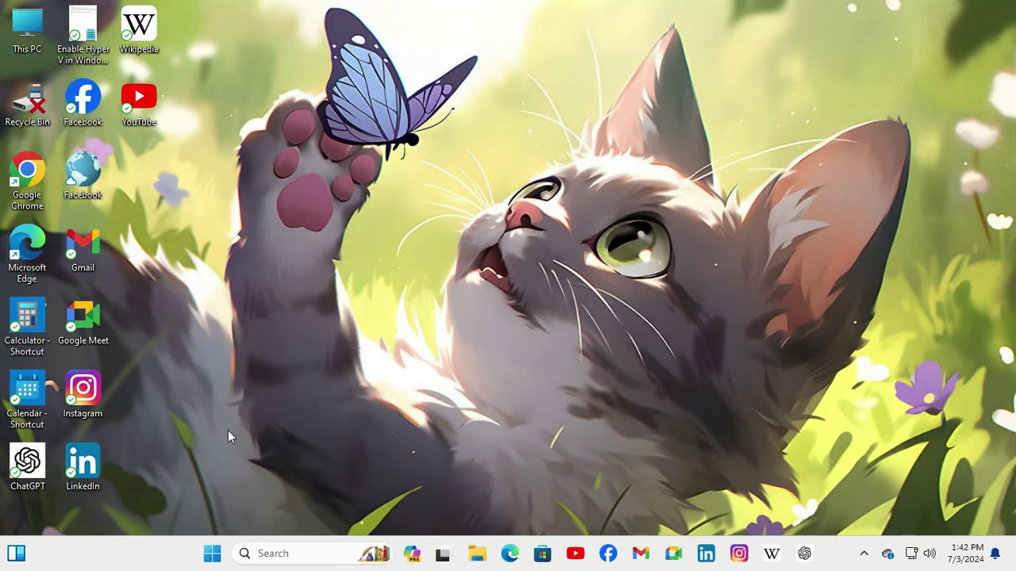
Open Disk Management and reposition its window on the desktop
click(213, 555)
right_click(213, 554)
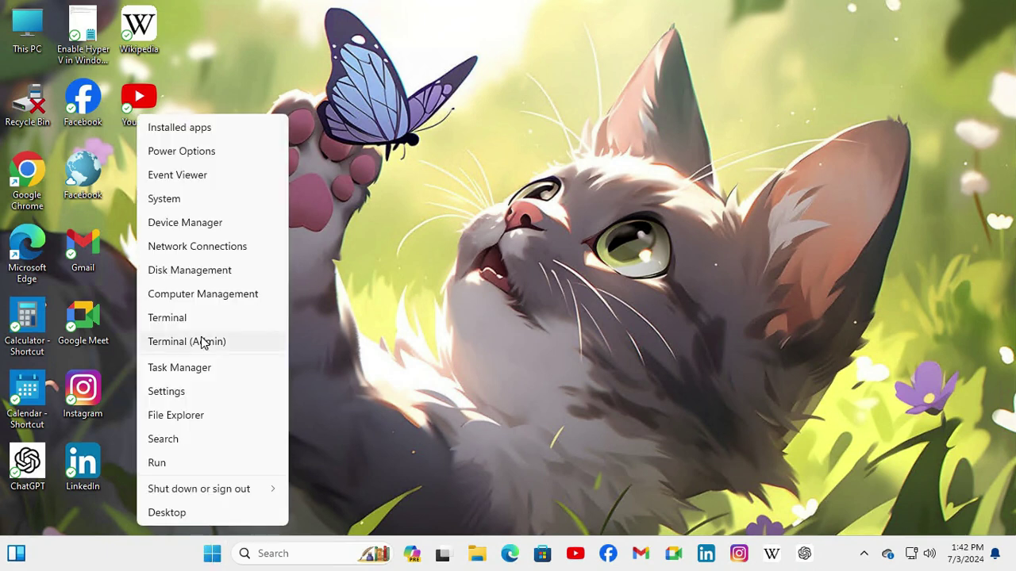
click(189, 272)
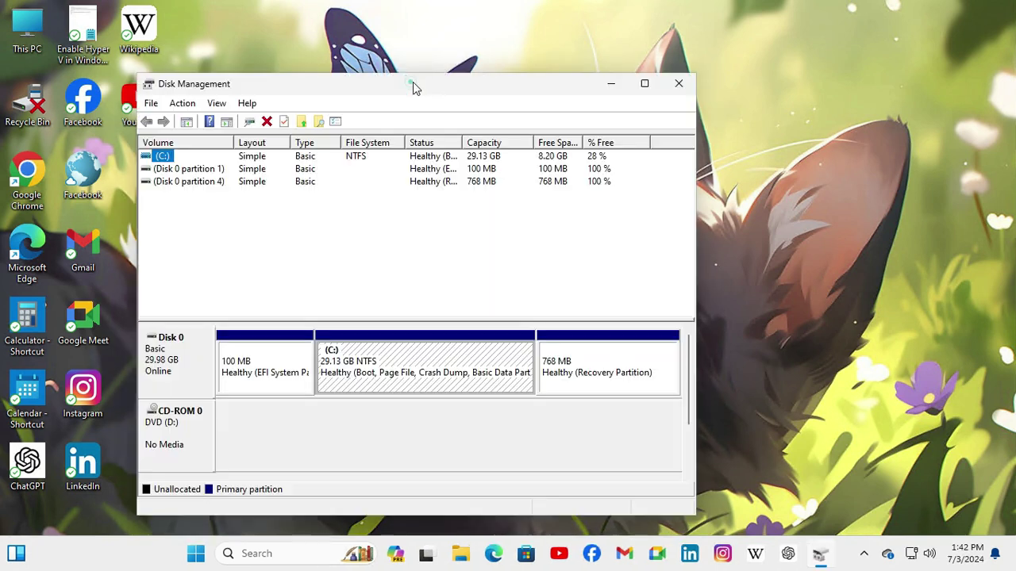
drag(413, 82, 444, 90)
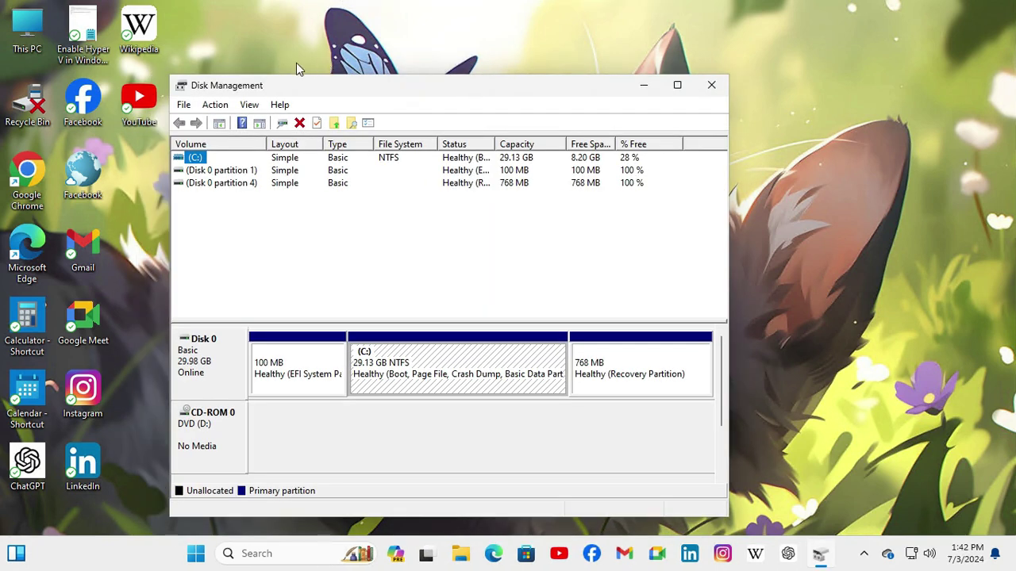
Start creating a virtual hard disk and set its location to a .vhd file named VDisk on Local Disk (C:)
click(213, 108)
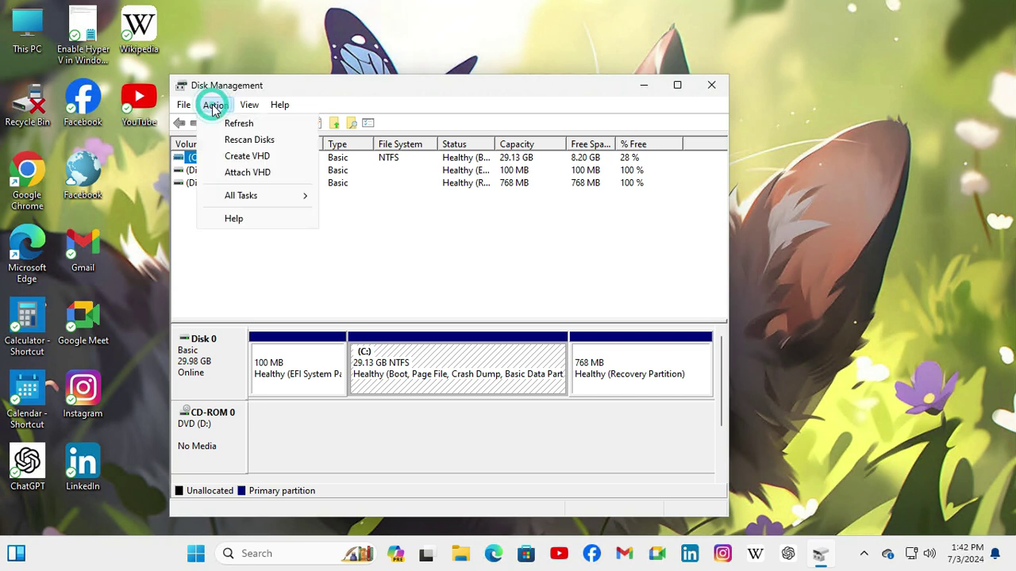
click(252, 158)
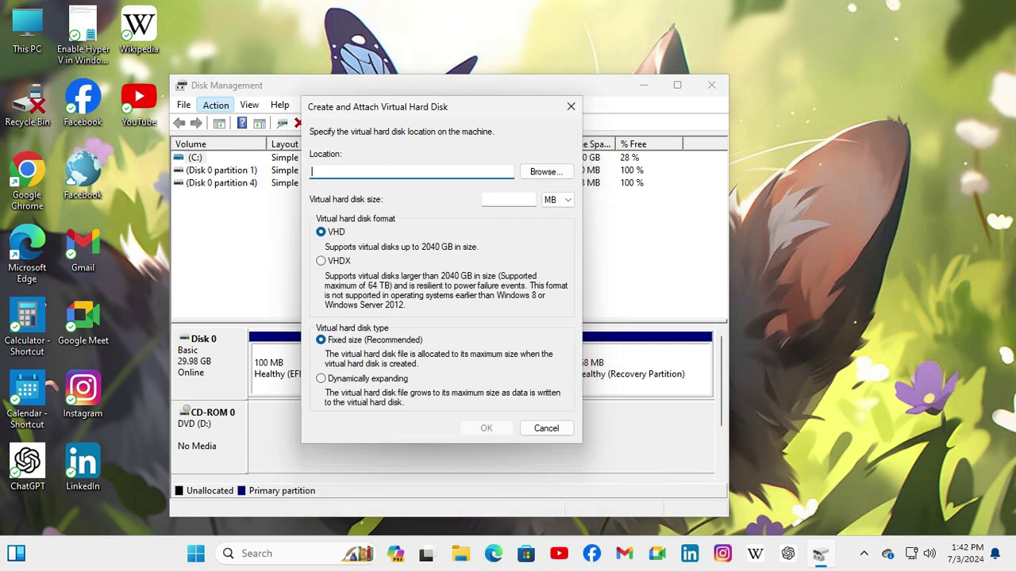
click(545, 171)
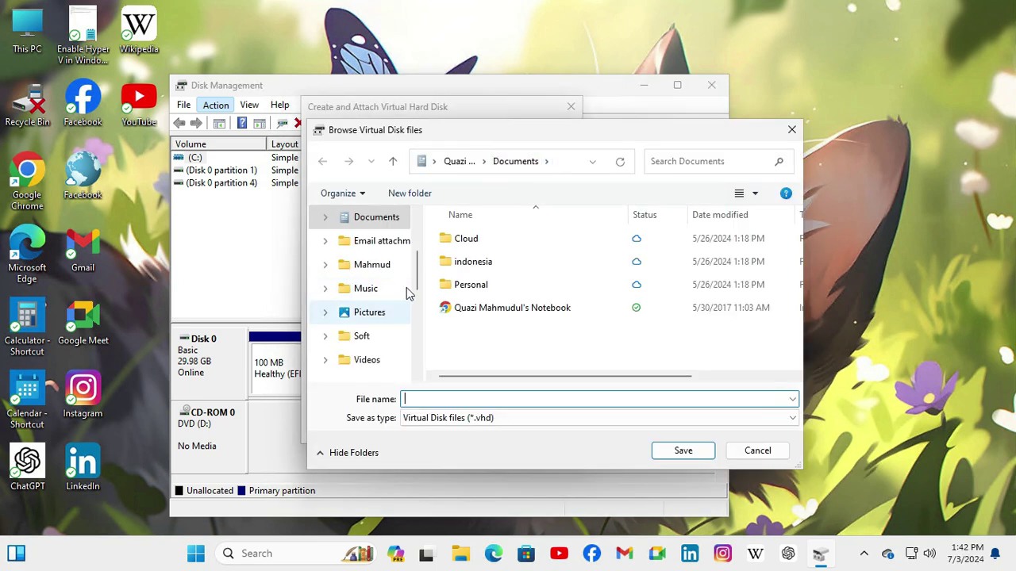
scroll(406, 302, down, 5)
click(392, 335)
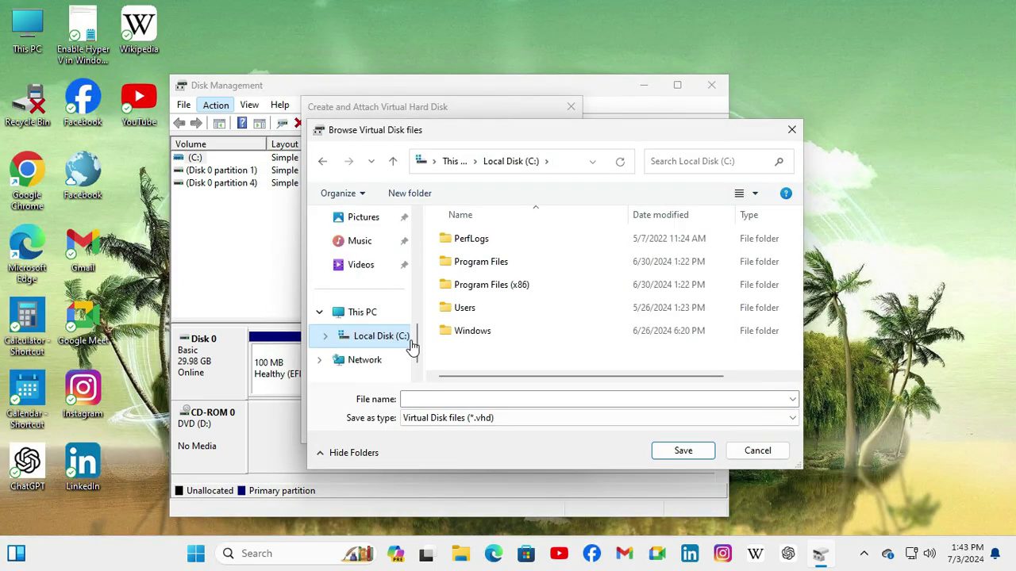
right_click(437, 346)
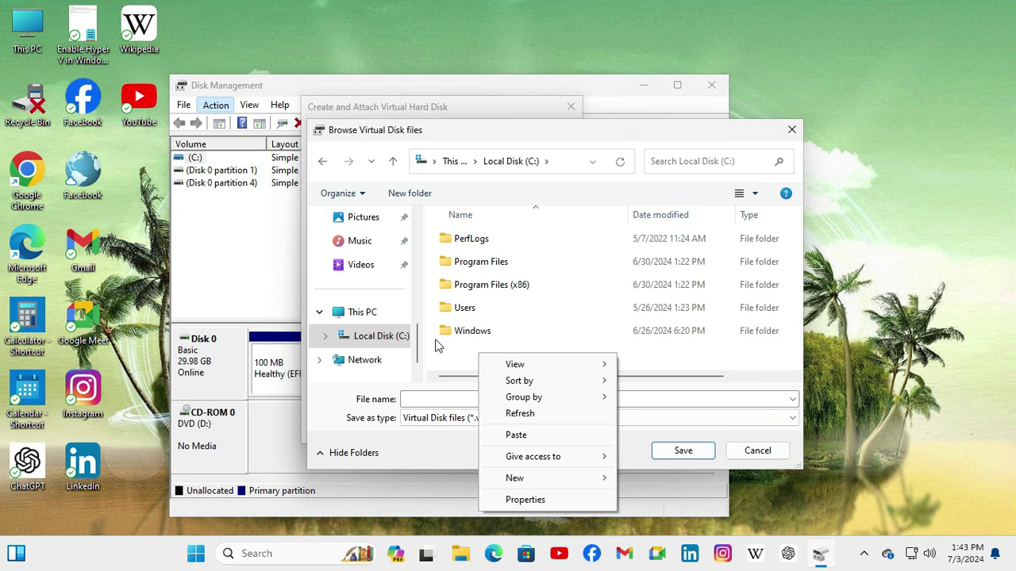
click(431, 401)
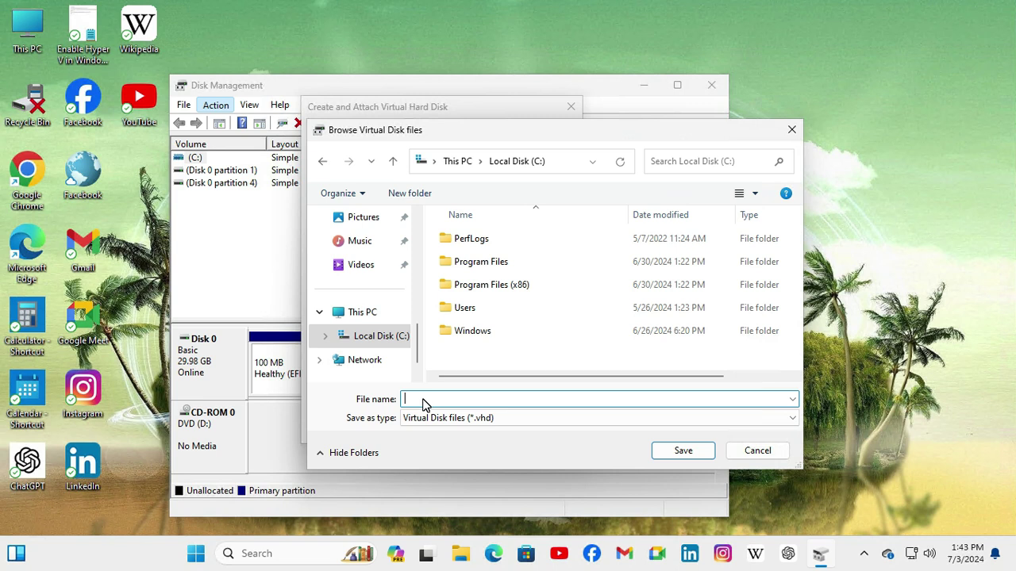
text(VDisk)
click(466, 424)
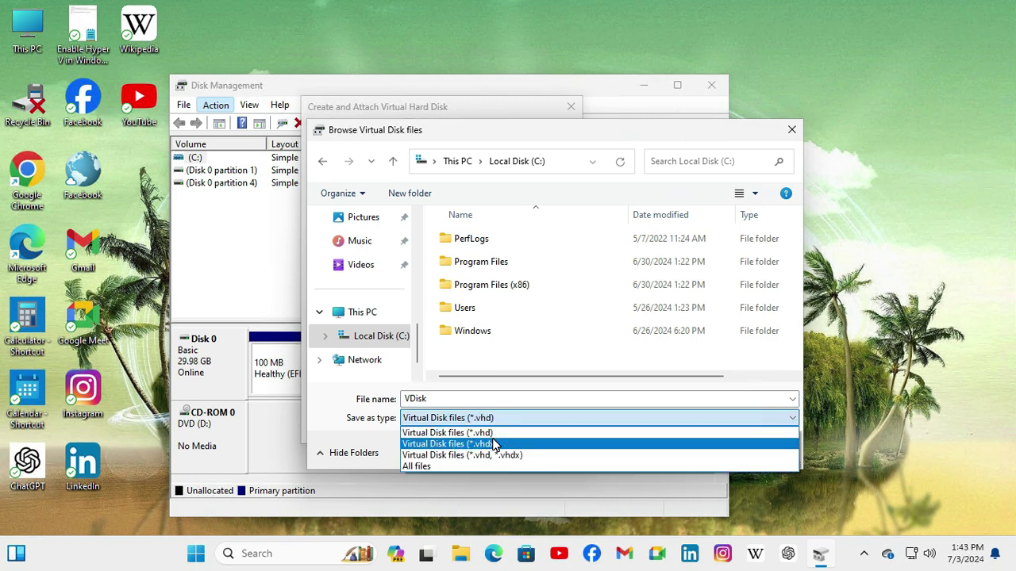
click(466, 398)
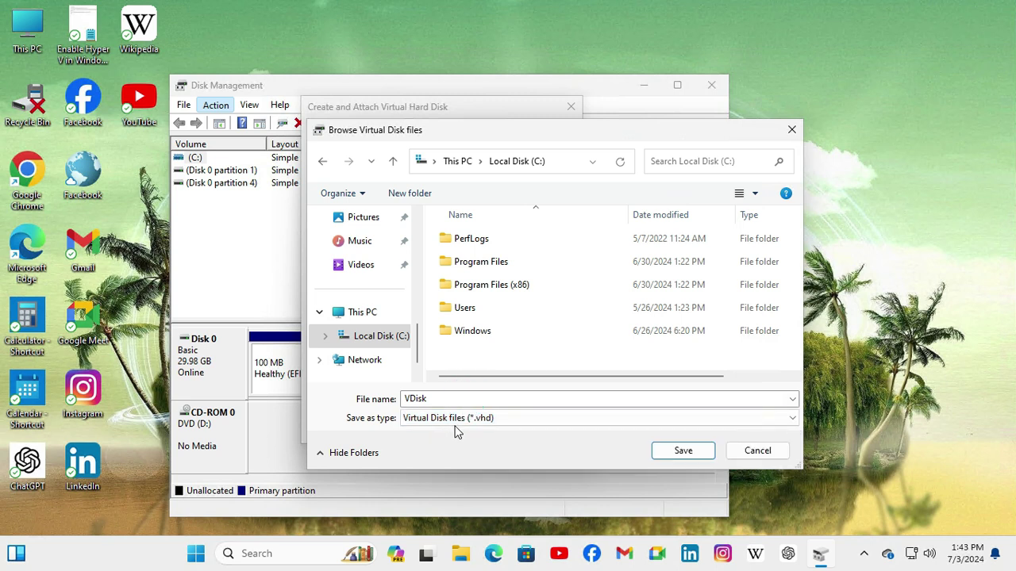
click(684, 451)
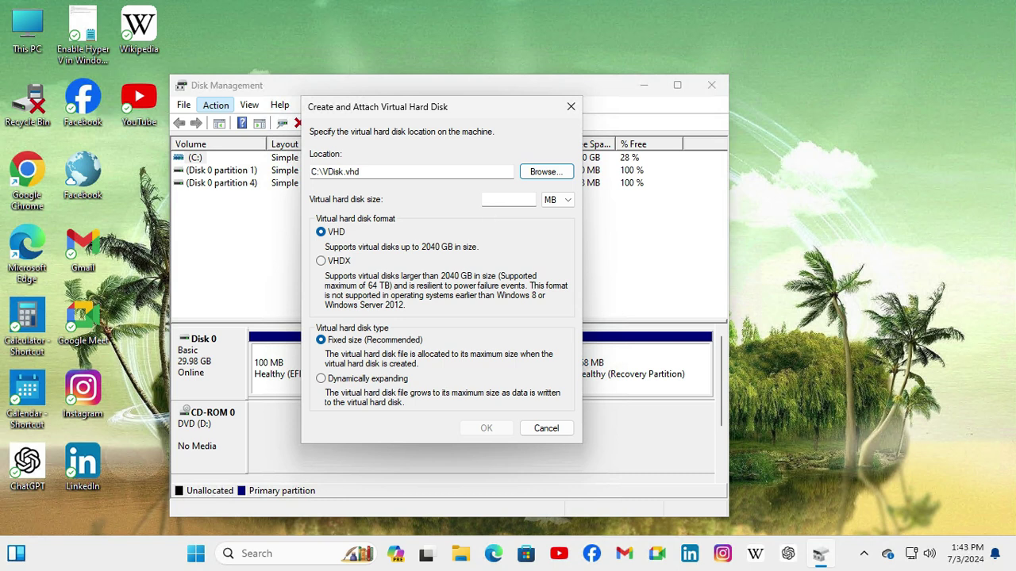
Set the virtual hard disk size to 5 GB
click(549, 202)
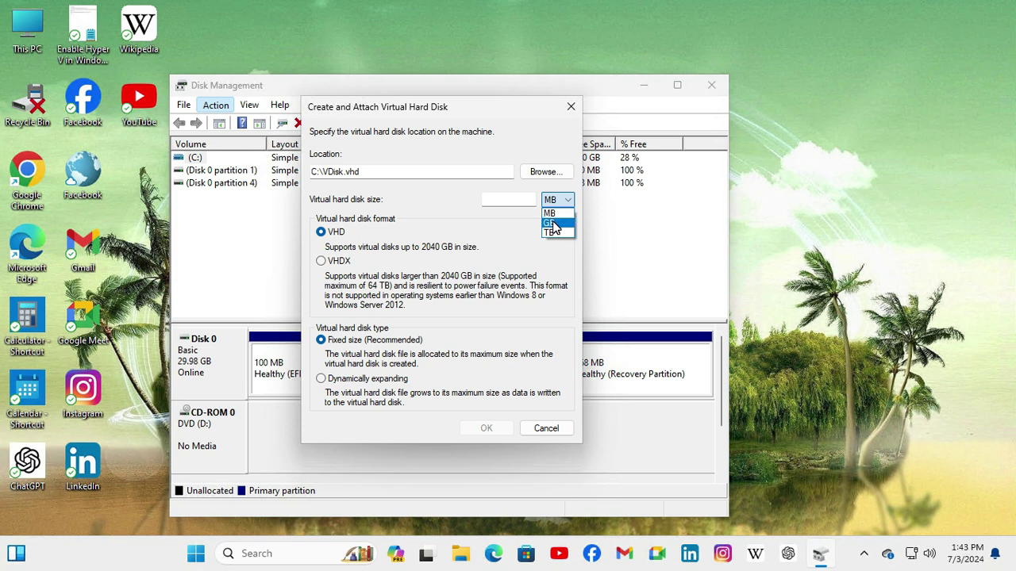
click(554, 223)
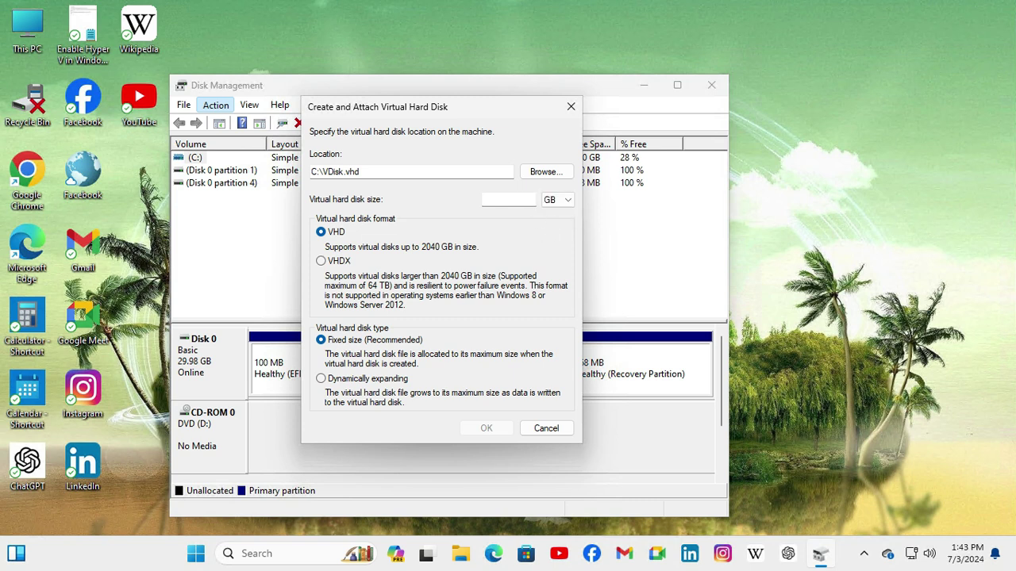
click(503, 200)
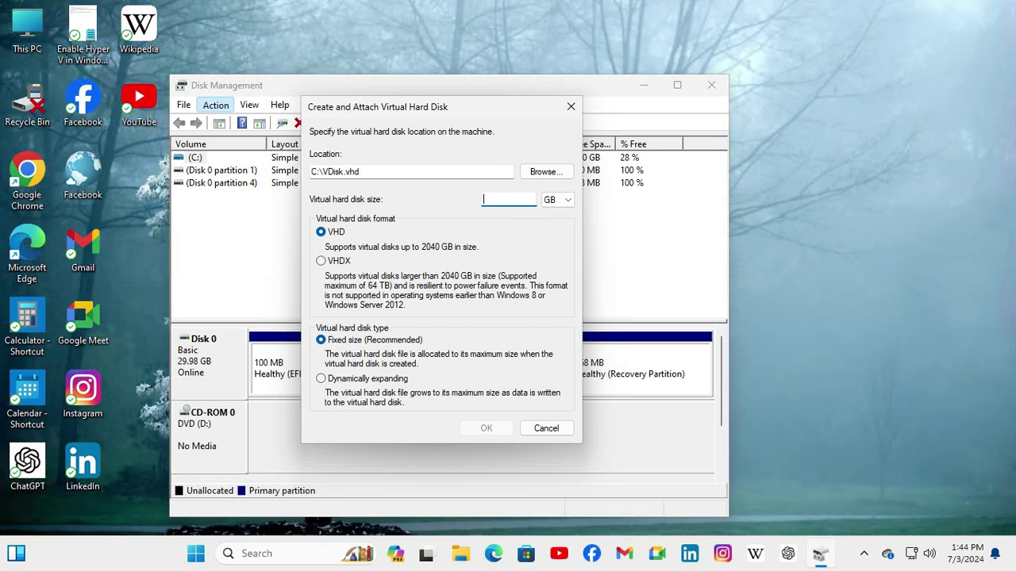
text(5)
Choose the VHD format and the fixed size type, and create the virtual hard disk
click(338, 235)
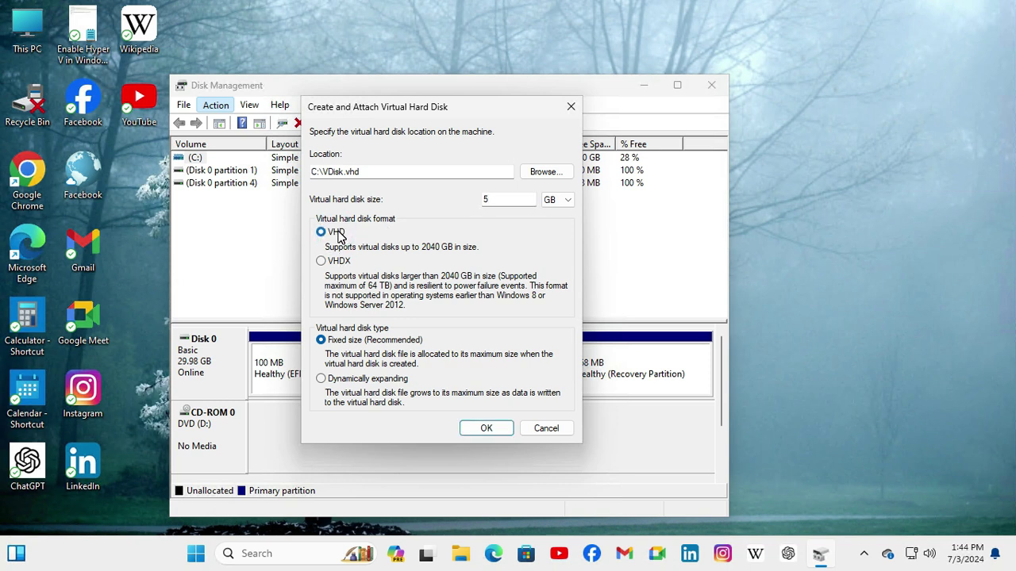
click(337, 235)
click(338, 262)
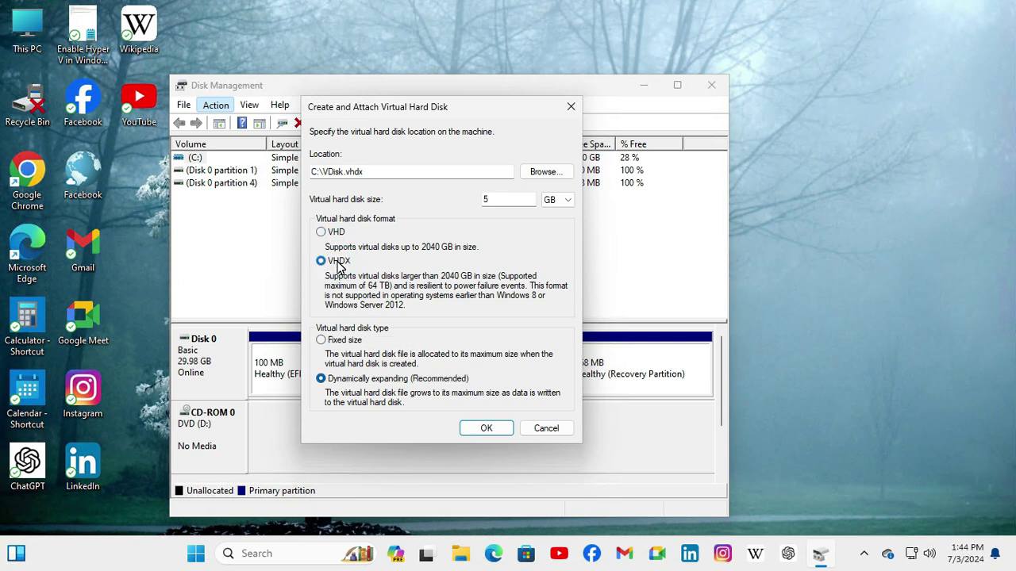
click(339, 234)
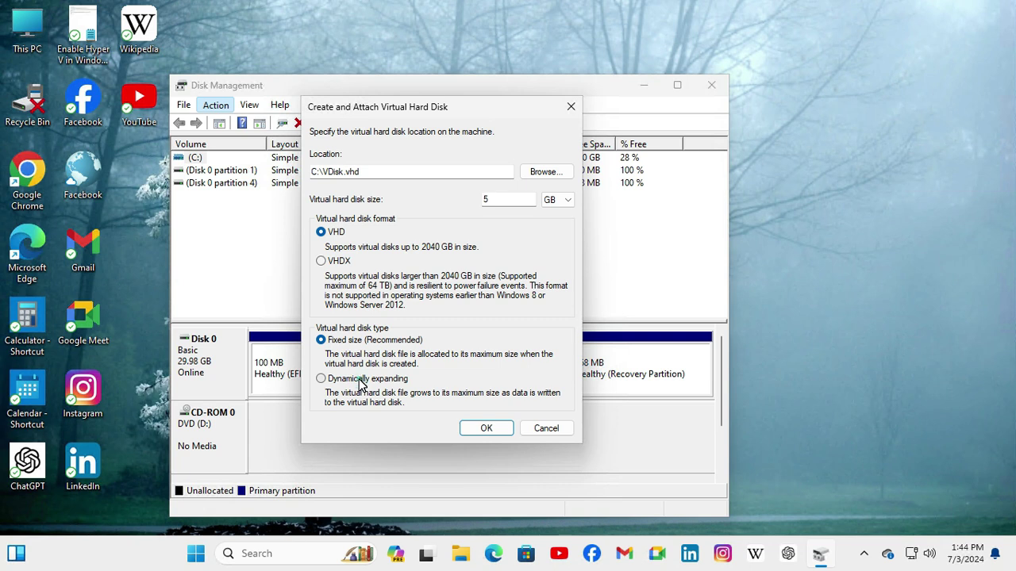
drag(359, 385, 322, 380)
click(333, 340)
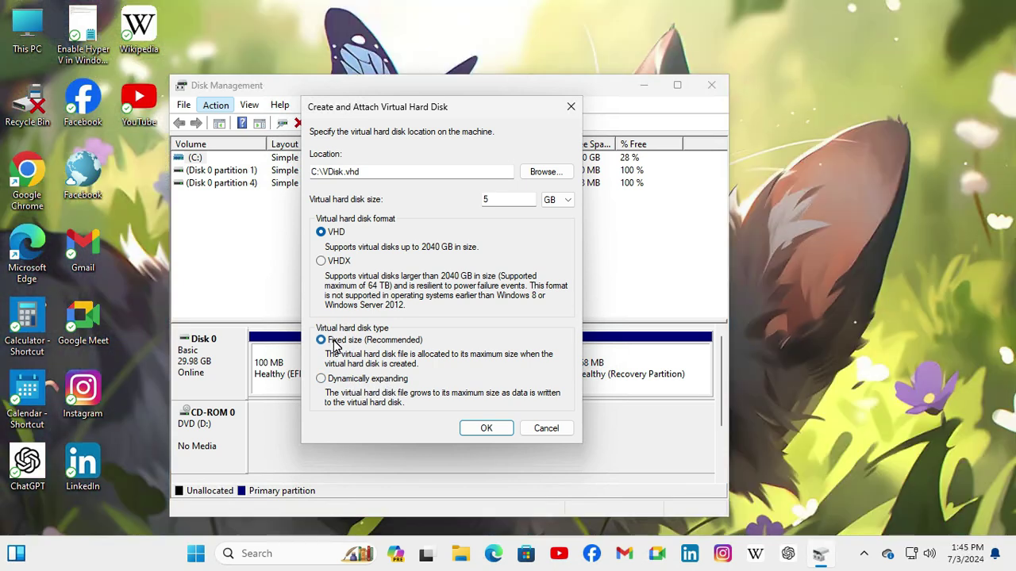
click(486, 429)
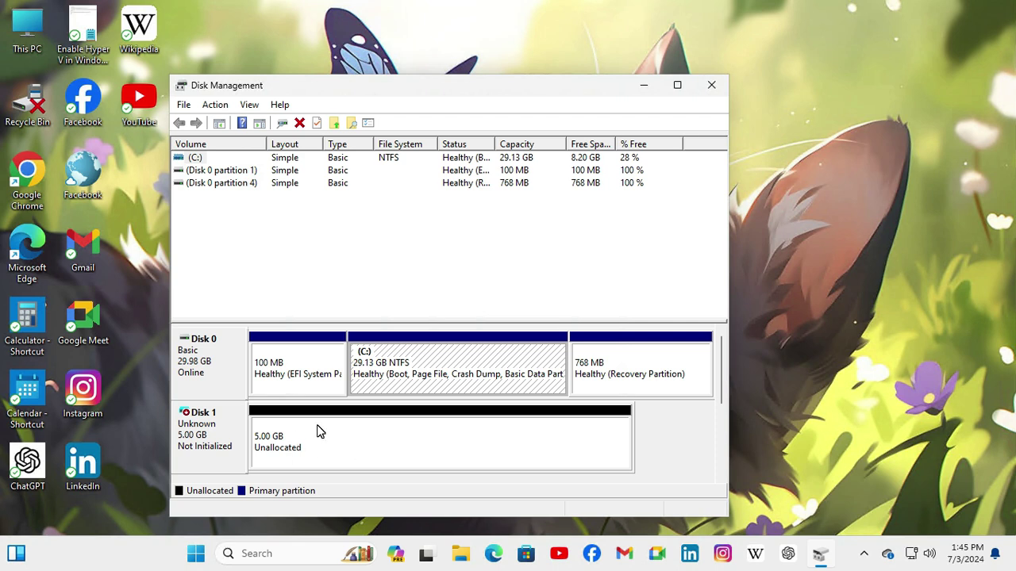
Initialize Disk 1 with the GPT (GUID Partition Table) partition style
click(318, 431)
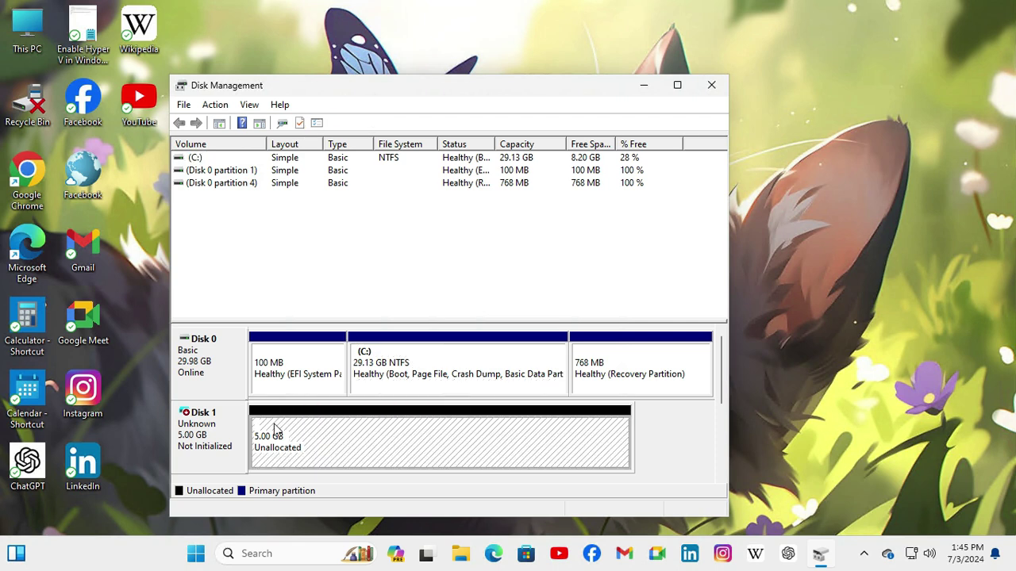
click(198, 428)
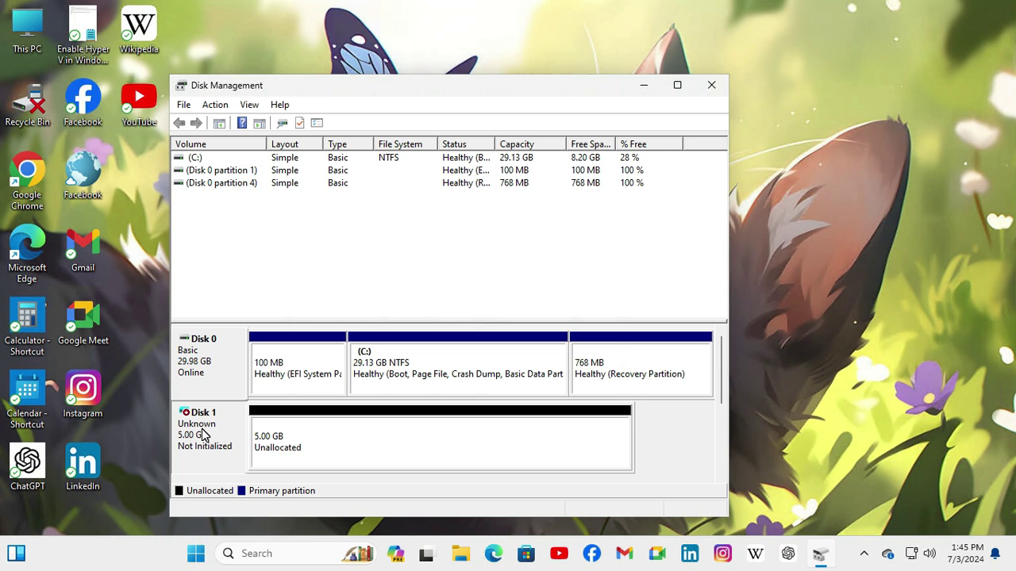
right_click(202, 434)
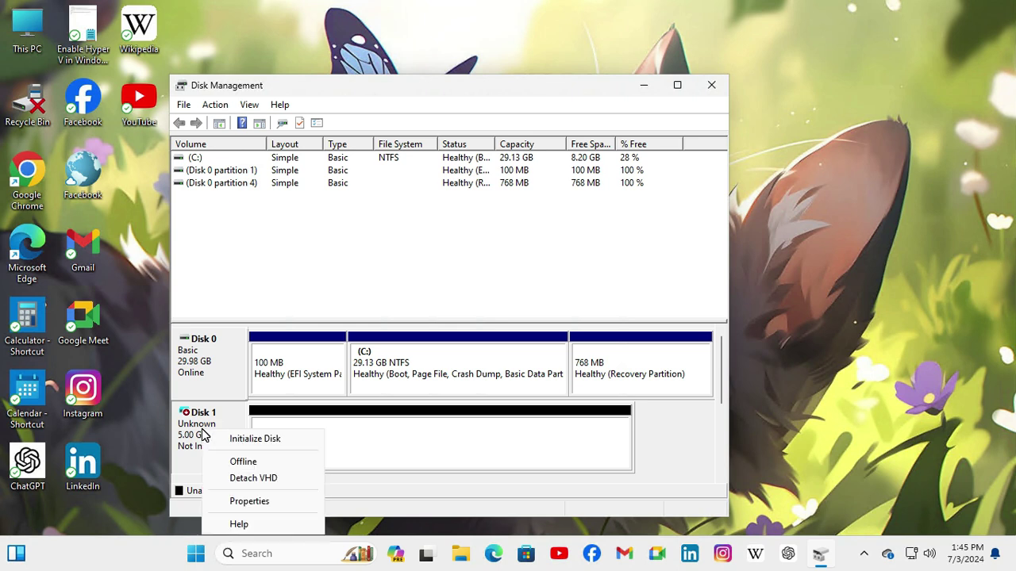
click(254, 439)
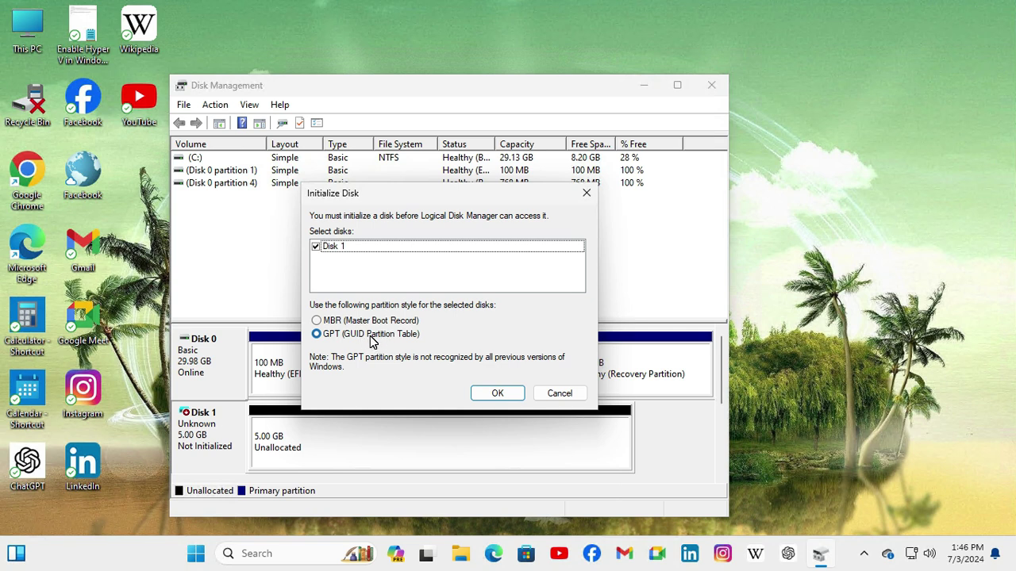
click(335, 337)
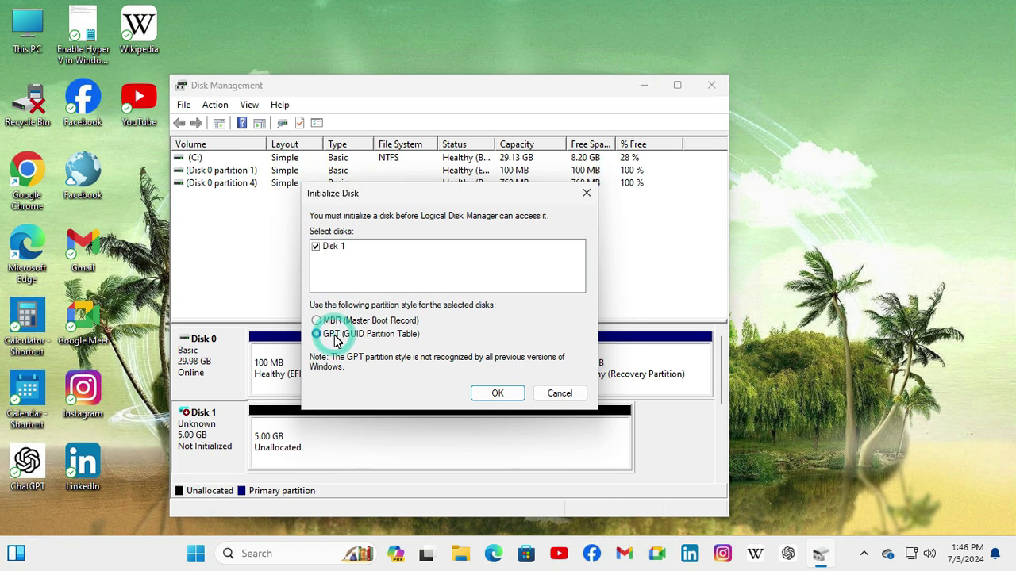
click(494, 394)
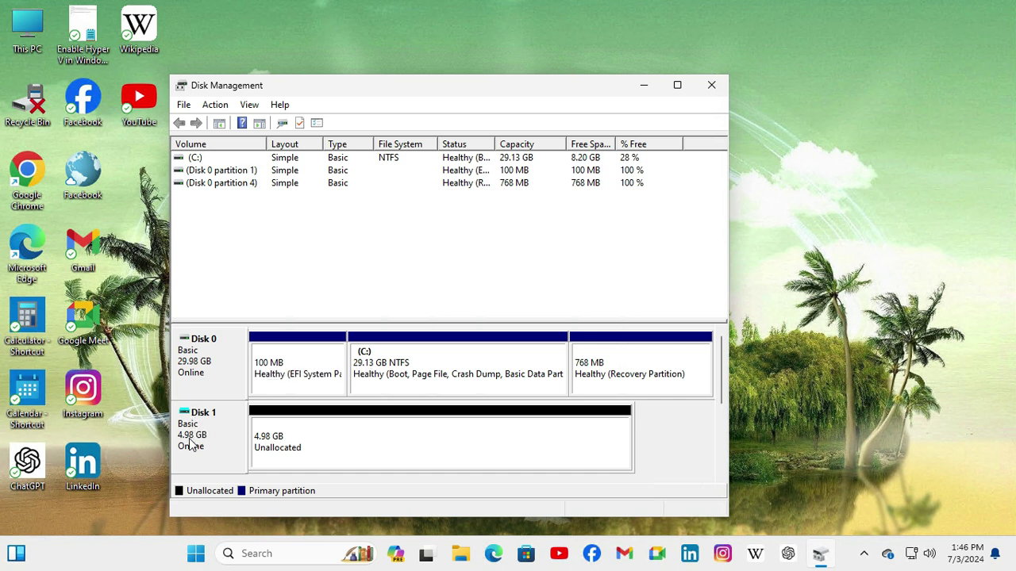
Start a new simple volume on Disk 1's unallocated space, dismiss the storage notification, and accept the maximum volume size of 5102 MB
click(327, 455)
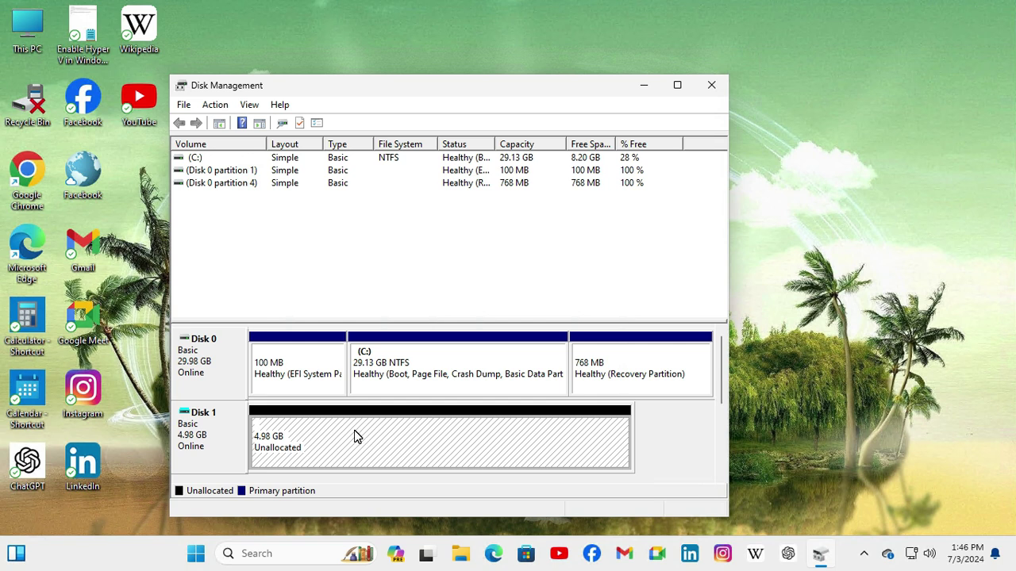
right_click(354, 430)
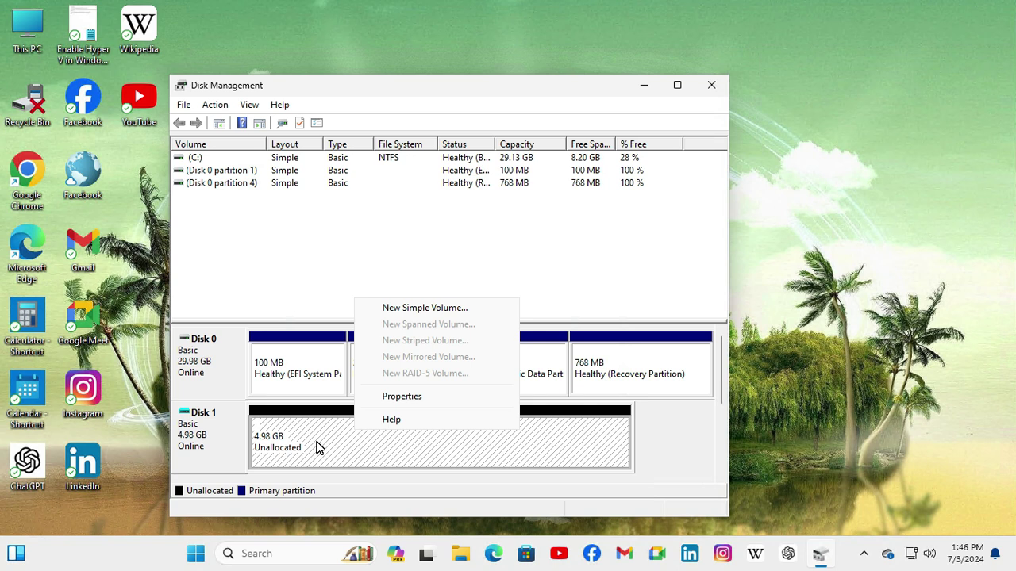
click(426, 310)
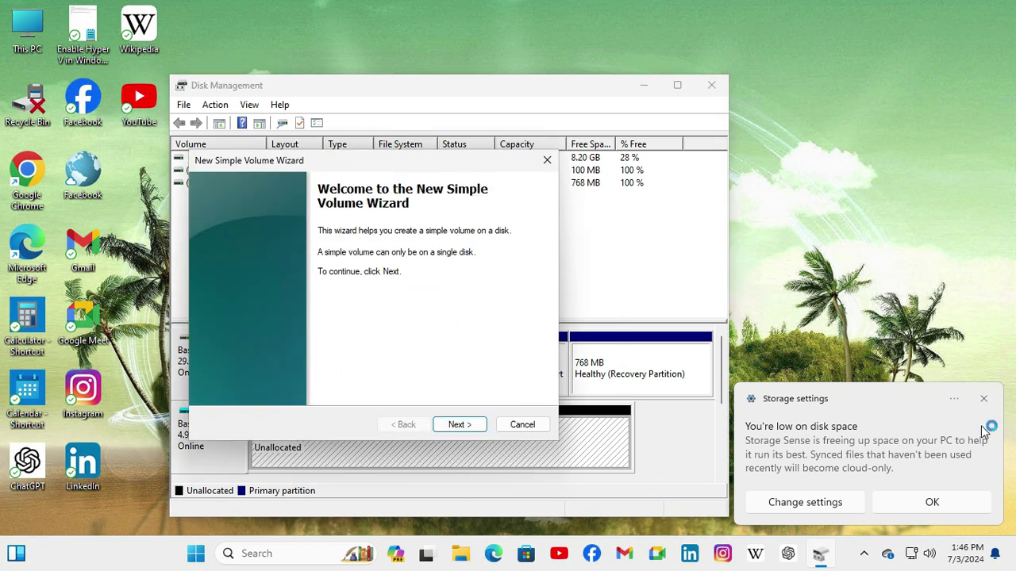
click(984, 398)
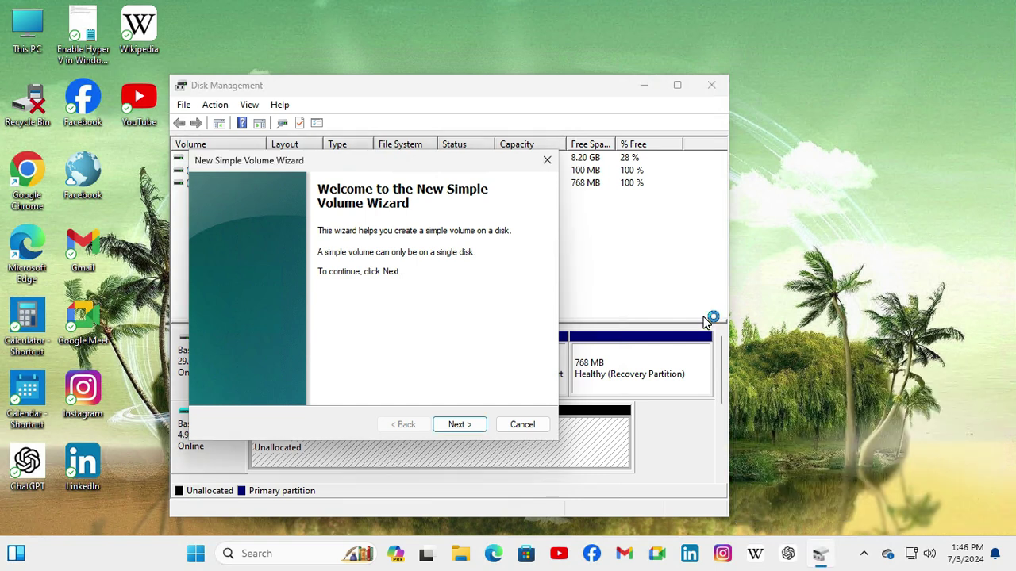
click(460, 425)
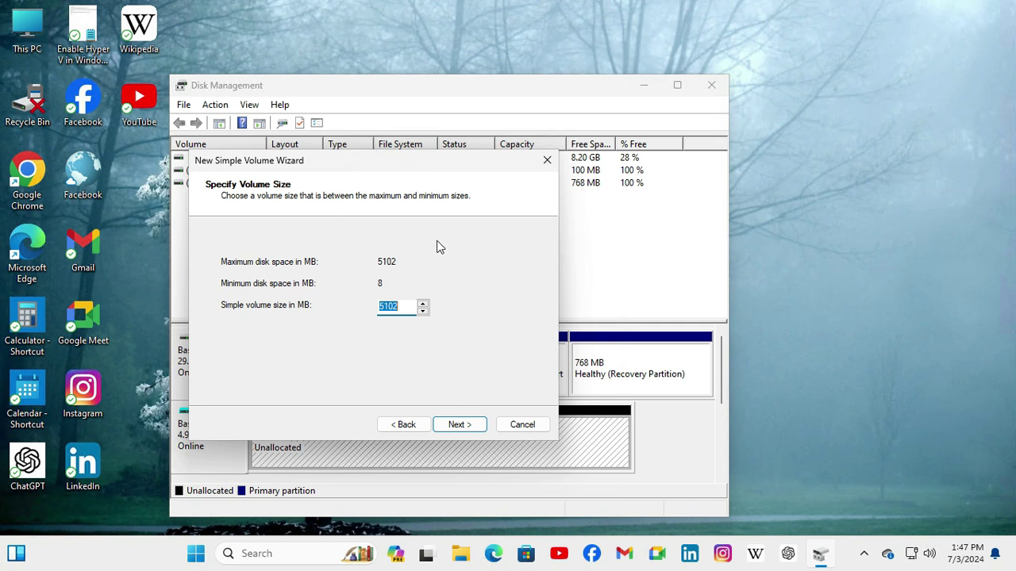
click(460, 426)
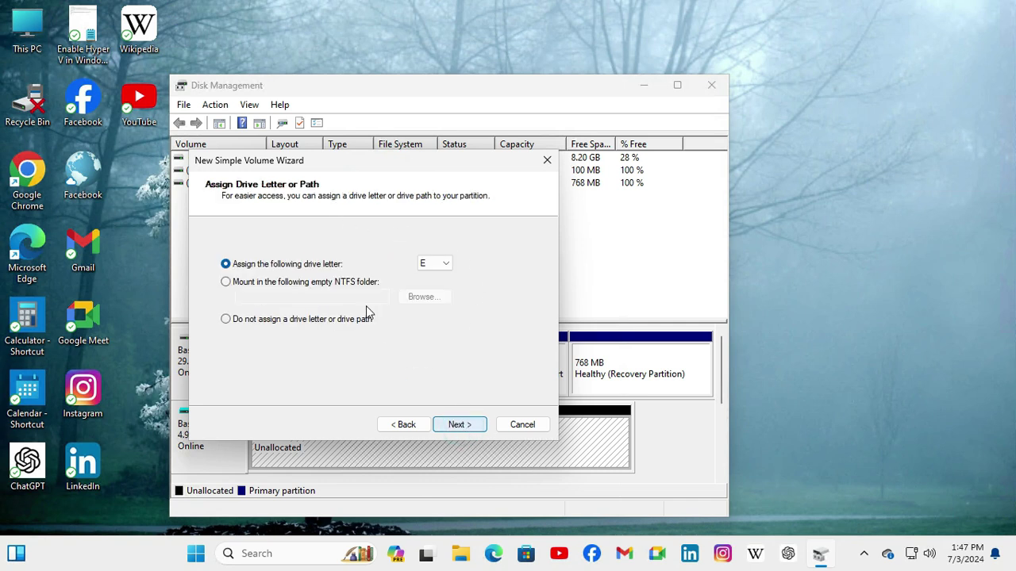
Assign drive letter E to the new volume and proceed to the format settings
click(437, 265)
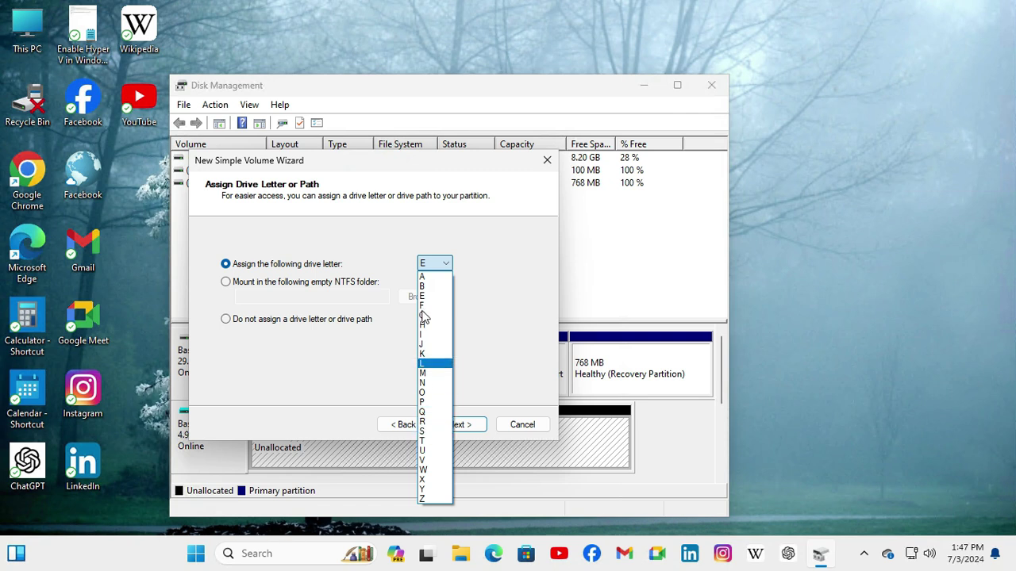
click(511, 263)
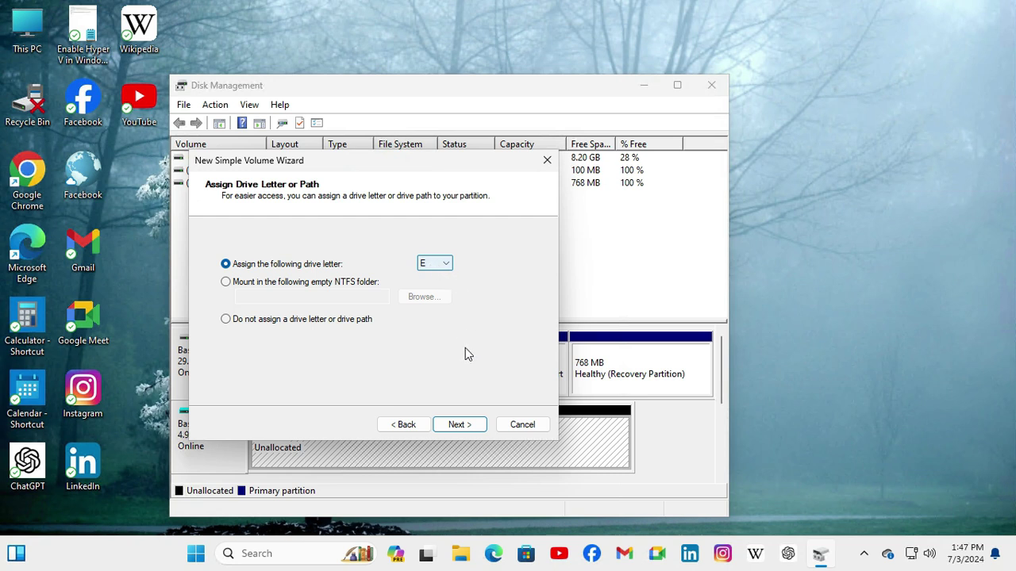
click(471, 425)
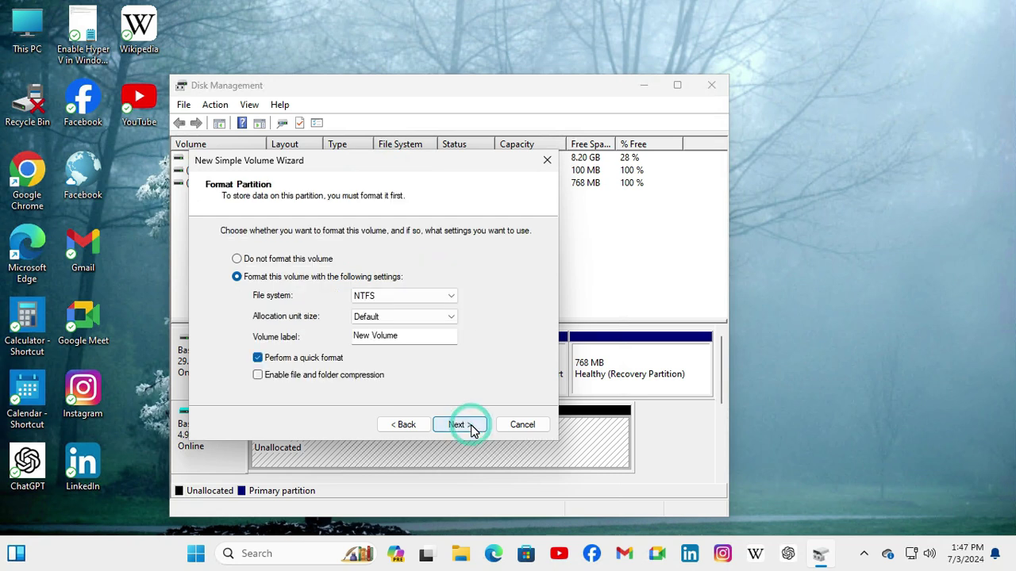
Label the new volume VHD, keeping the NTFS file system, the default allocation unit size and the quick format
click(380, 296)
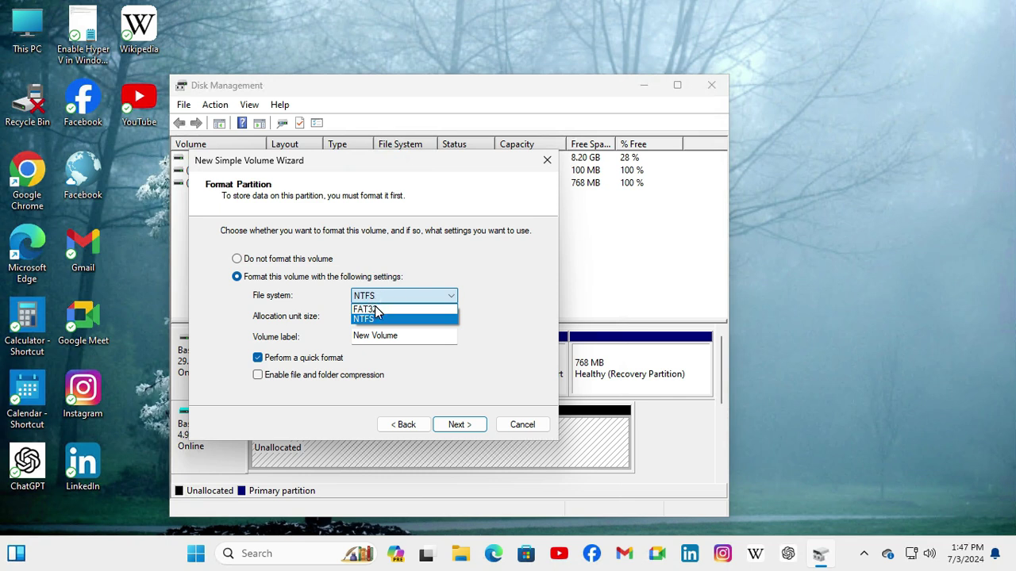
click(525, 292)
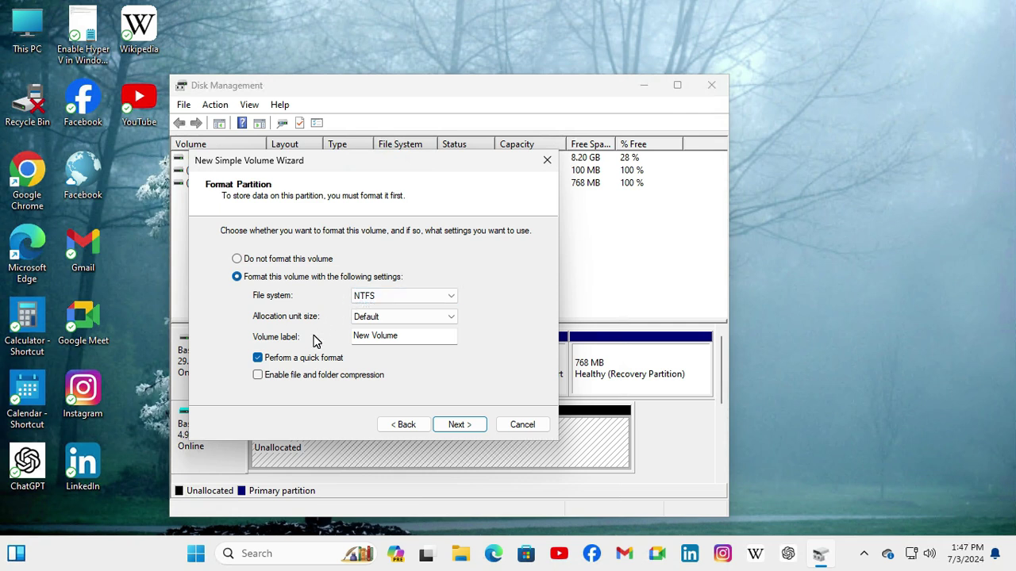
click(402, 335)
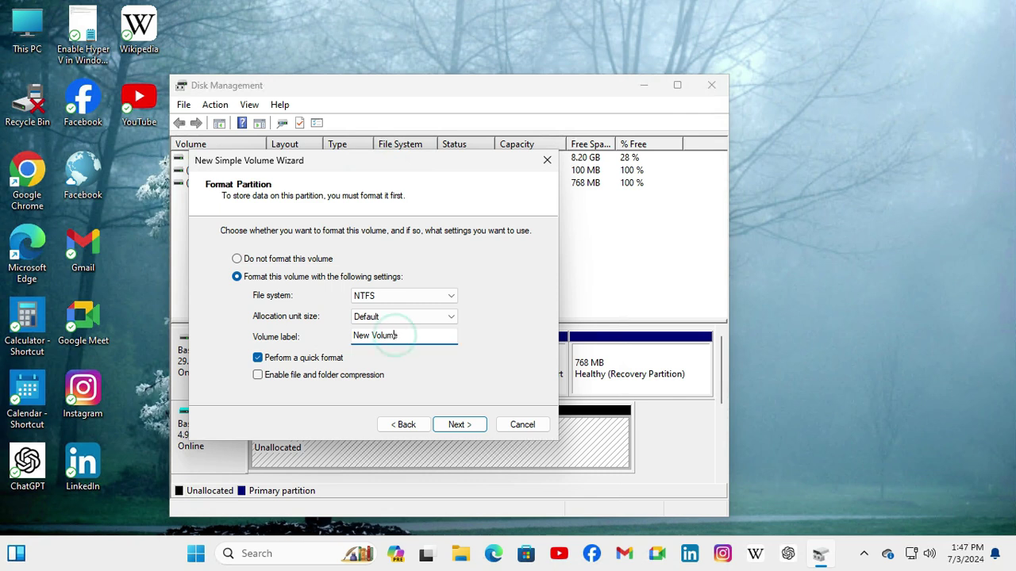
drag(403, 336, 353, 336)
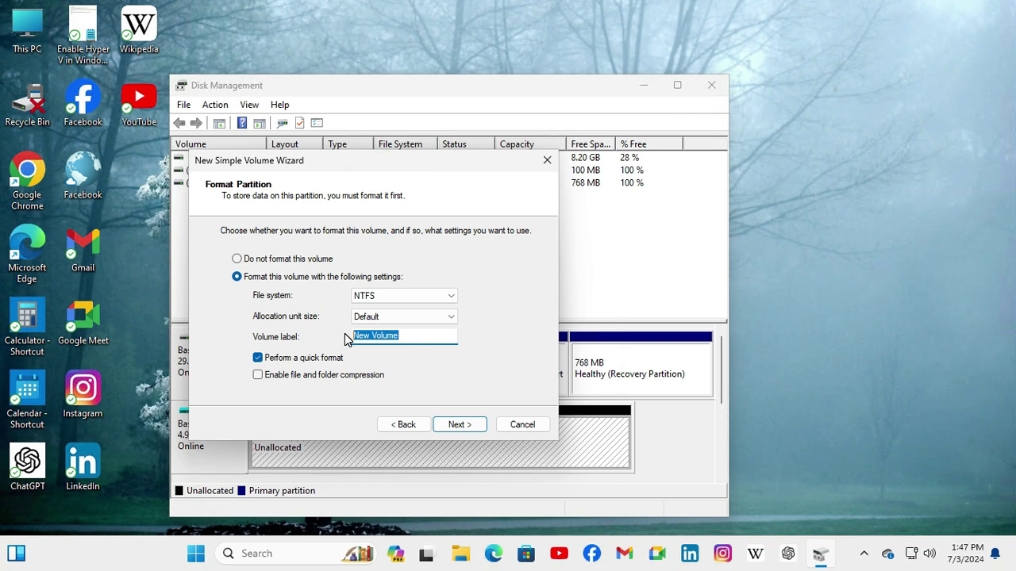
text(VHD)
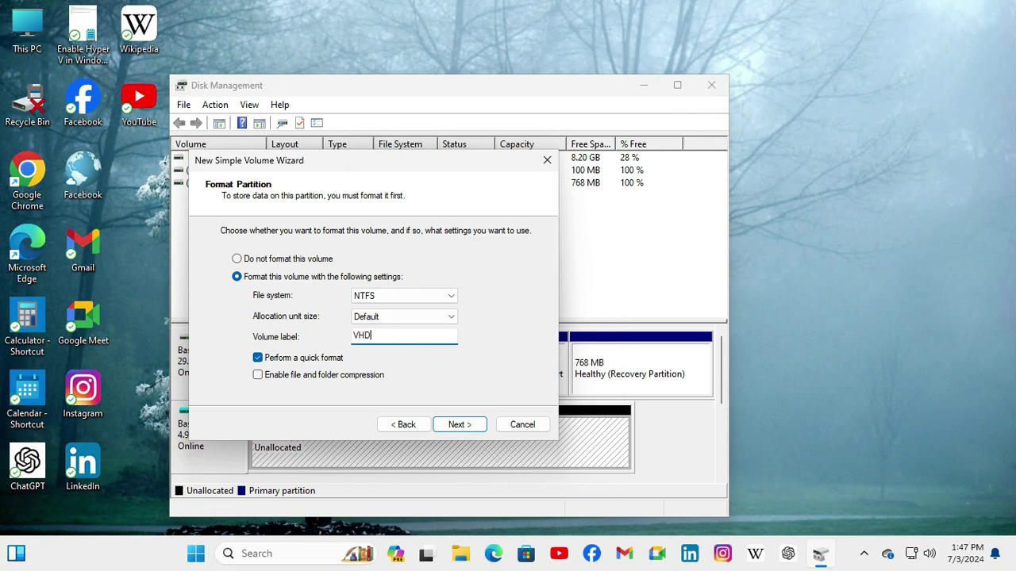
click(450, 318)
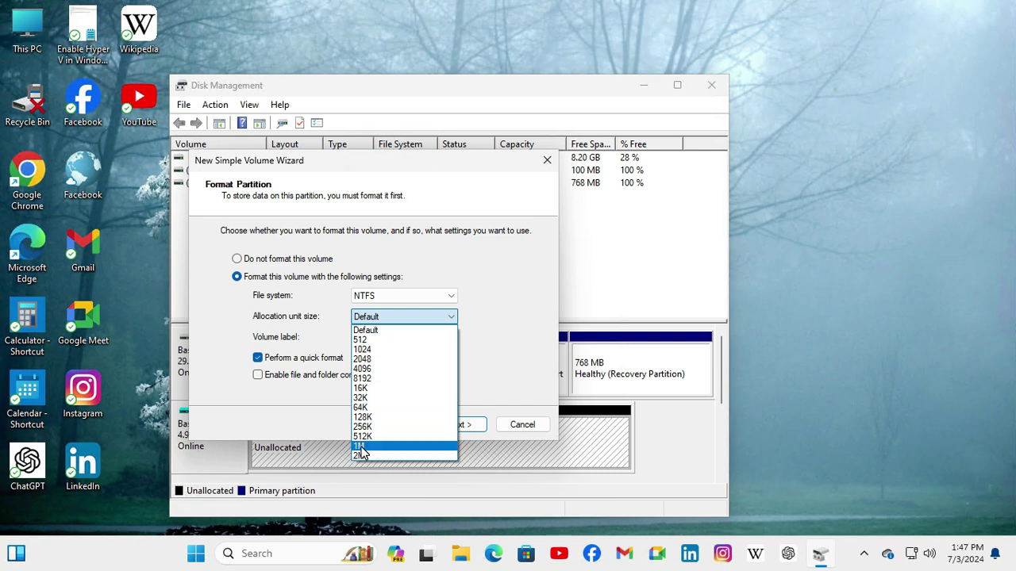
click(514, 298)
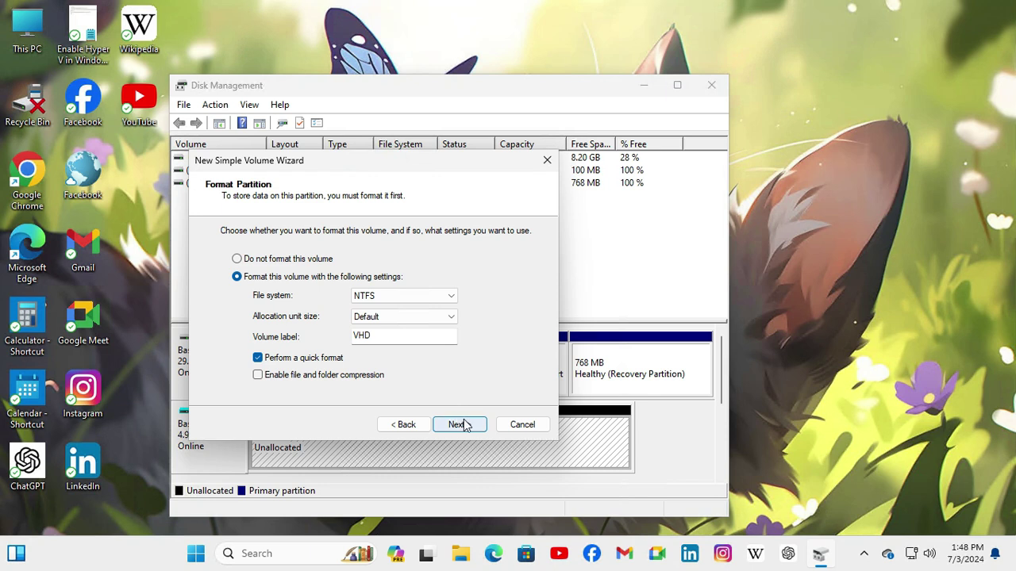
Complete the wizard to create and format the simple volume, select it on Disk 1, and close Disk Management
click(465, 429)
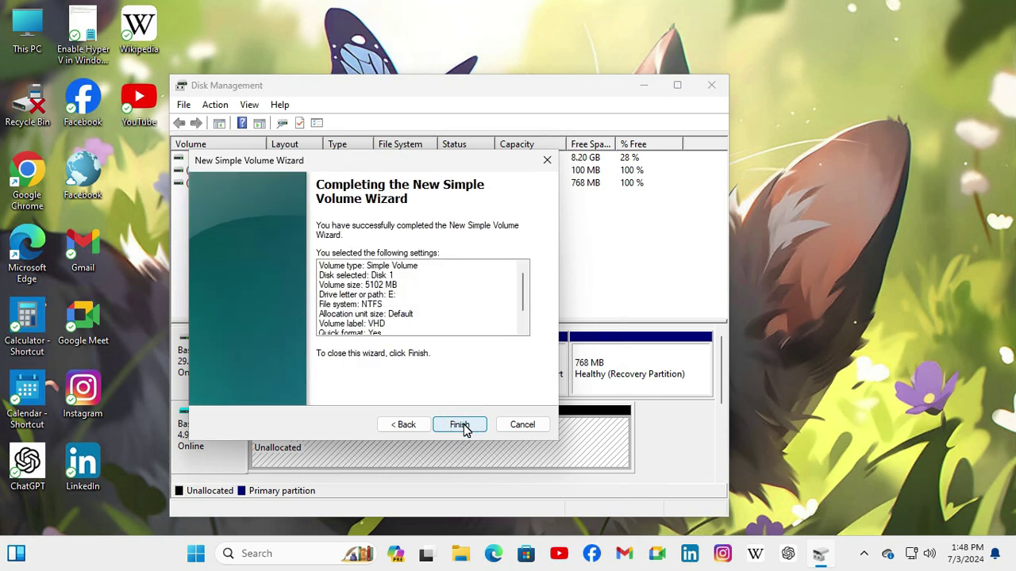
click(461, 426)
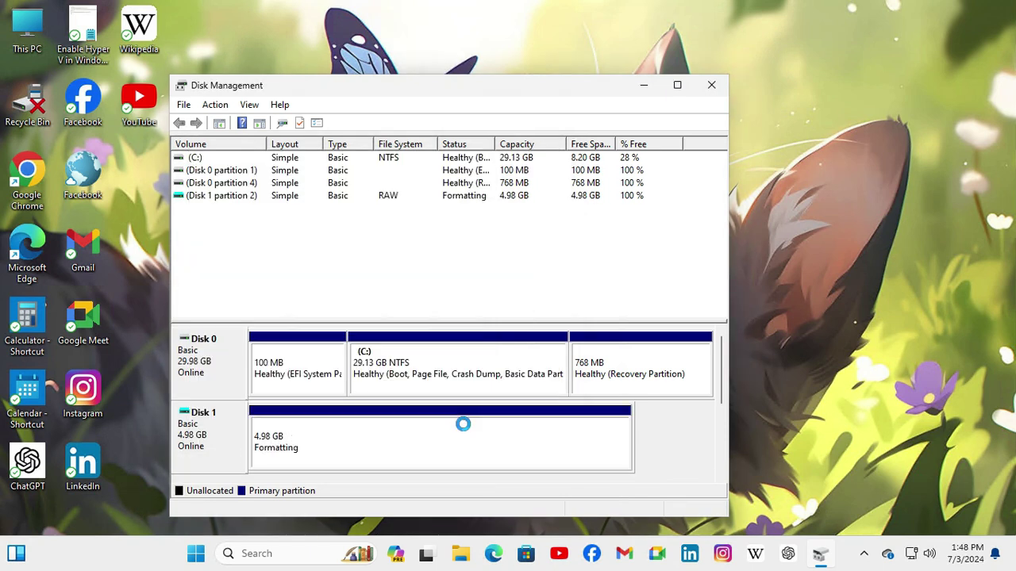
click(388, 451)
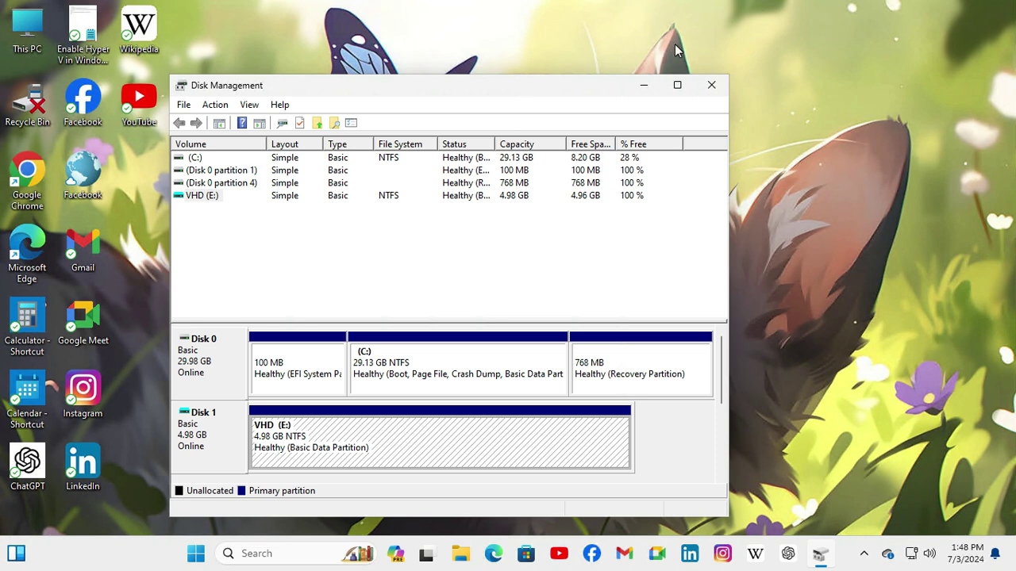
click(712, 86)
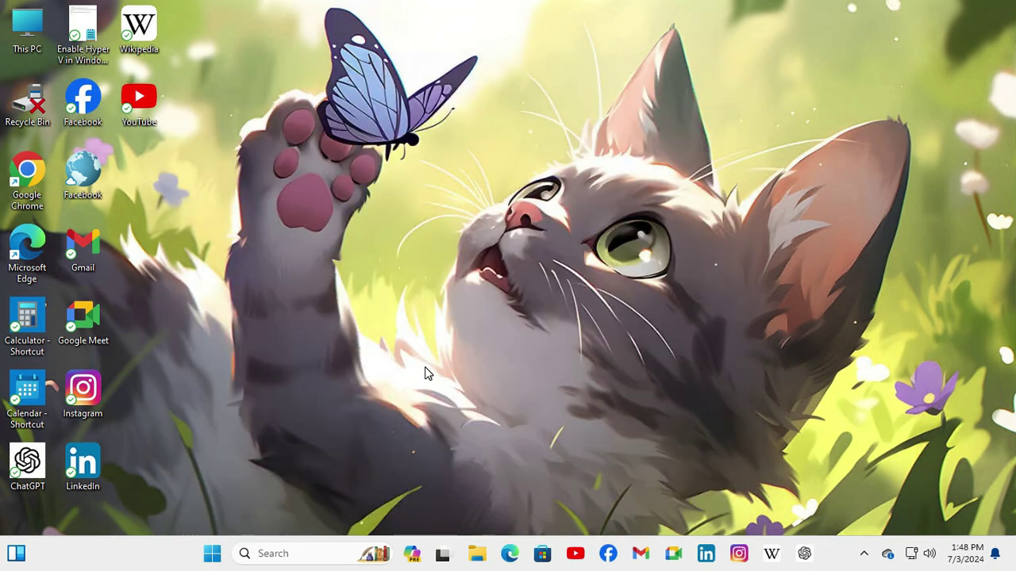
Switch to File Explorer and open the VHD (E:) drive from This PC
click(477, 554)
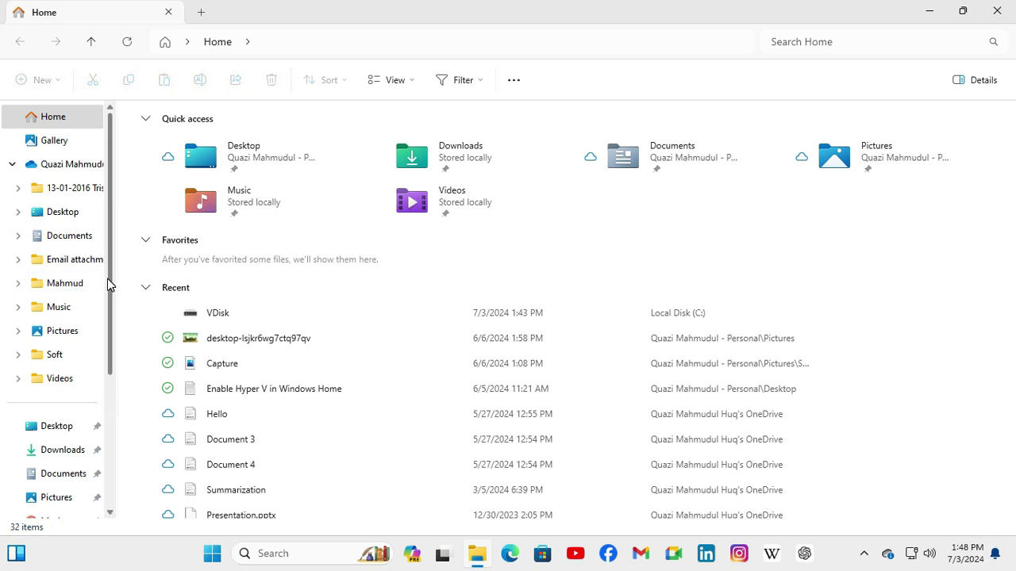
drag(107, 279, 121, 439)
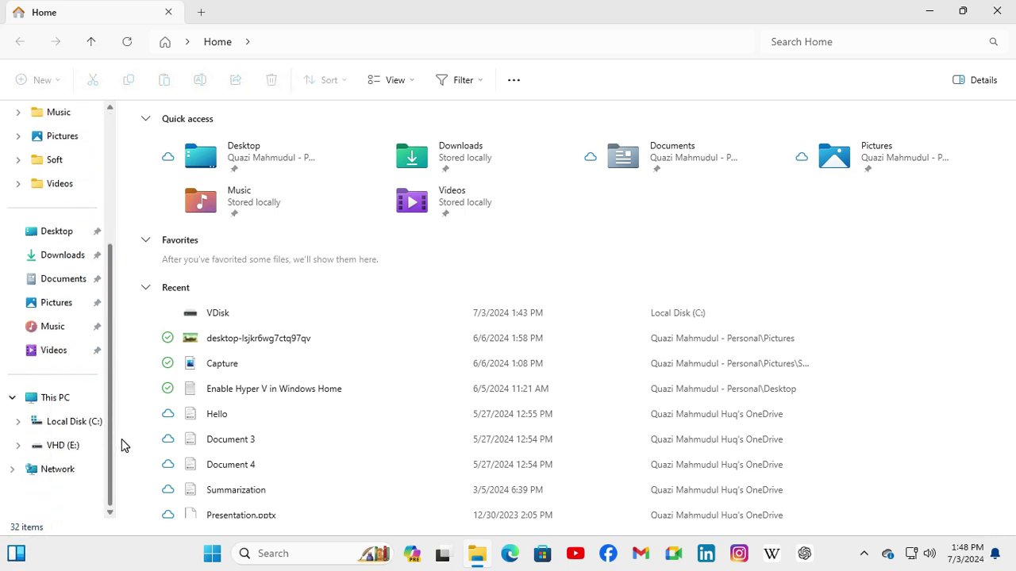
click(62, 404)
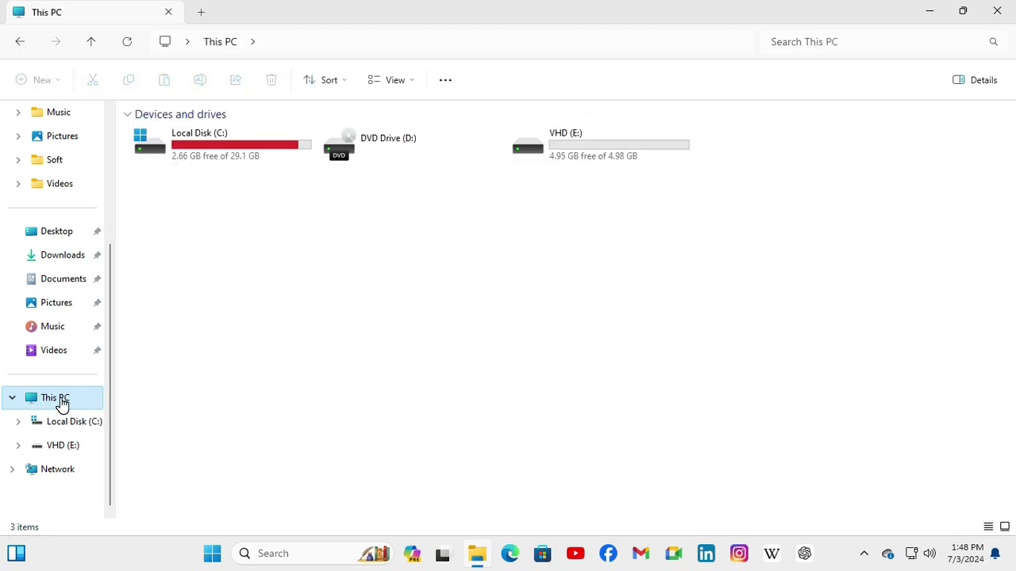
click(601, 156)
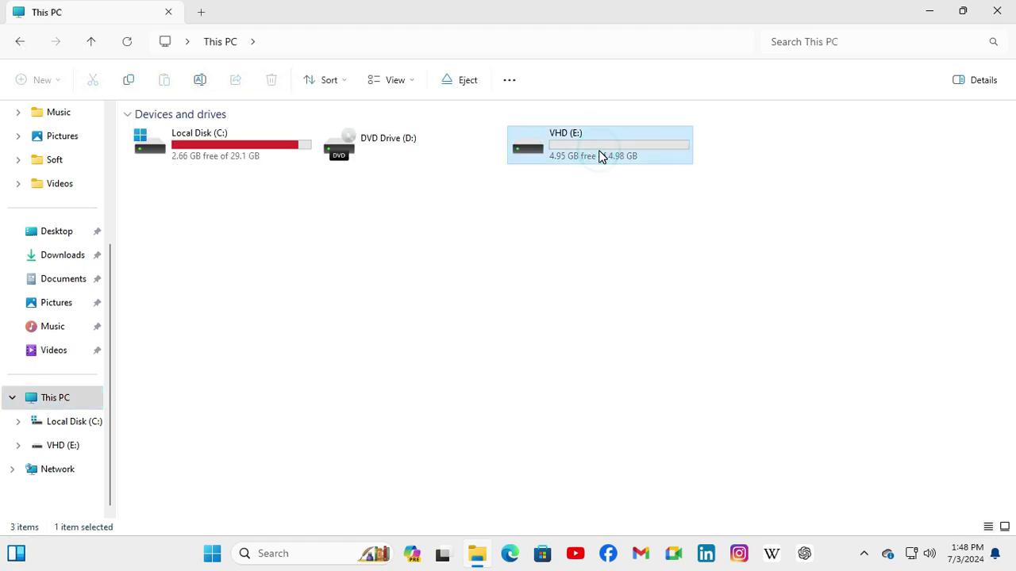
click(732, 194)
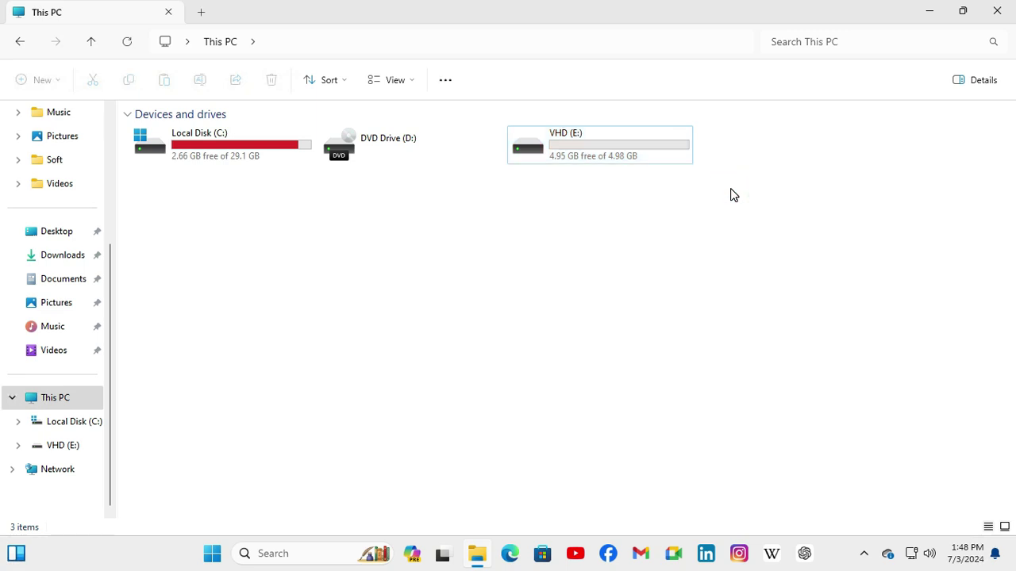
drag(722, 189, 512, 138)
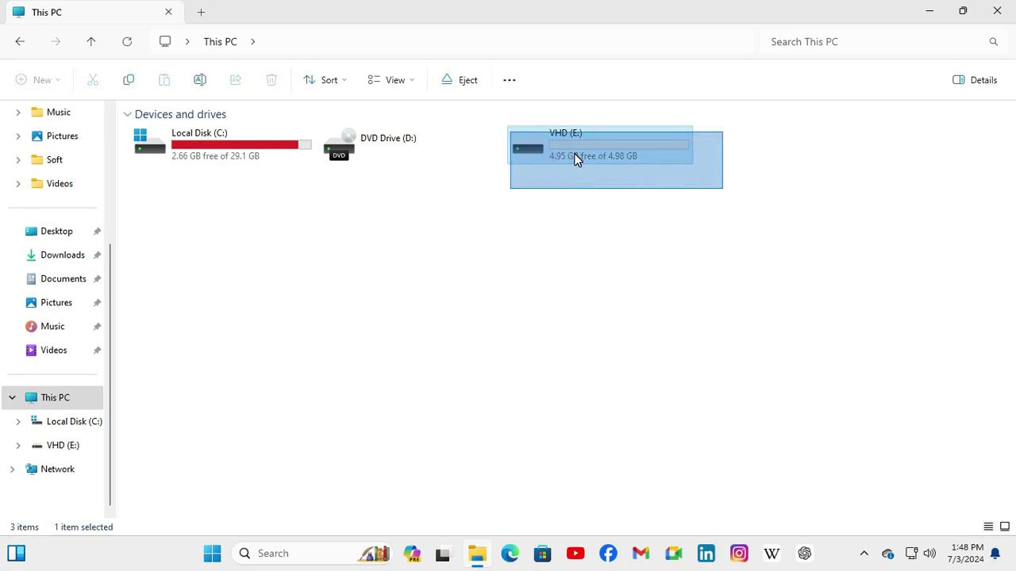
click(565, 153)
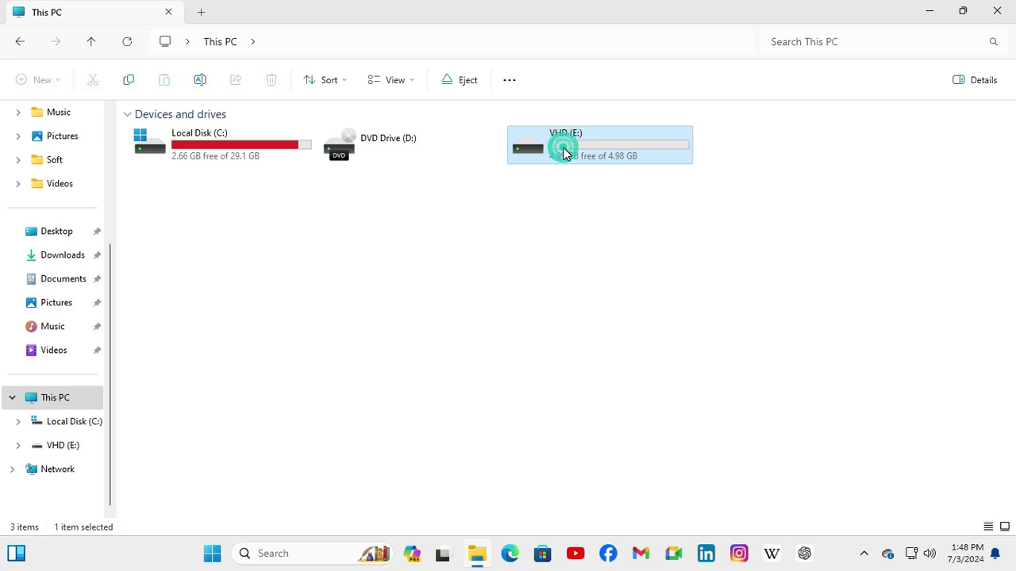
double_click(564, 153)
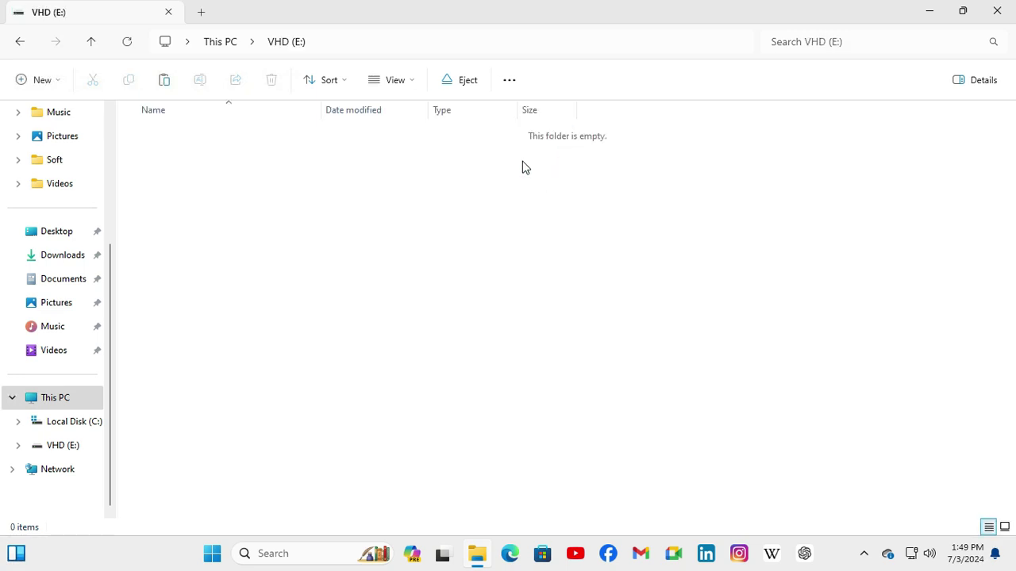
Create a folder named VHD on the VHD (E:) drive and return to This PC
right_click(344, 192)
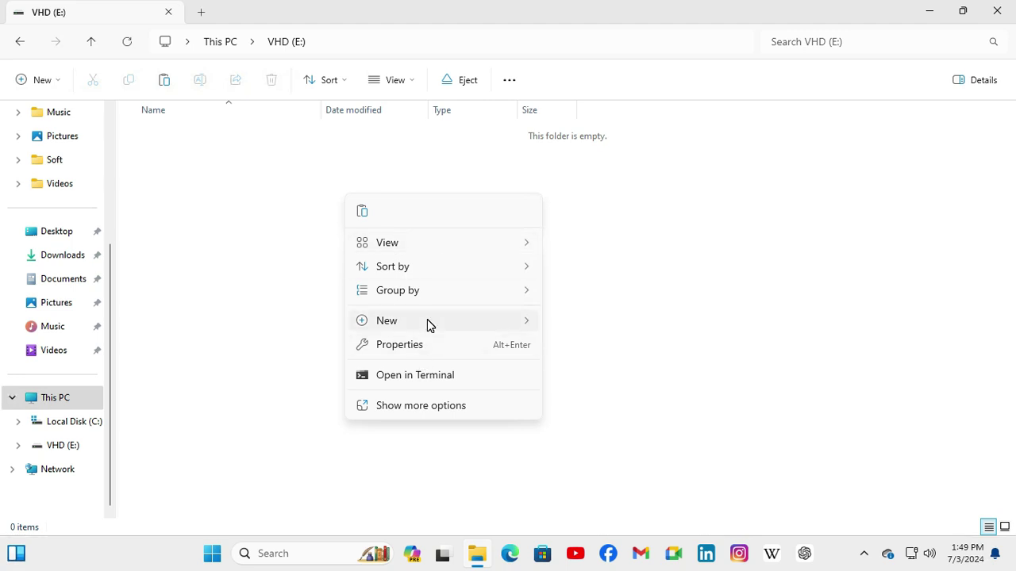
mouse_move(427, 319)
click(579, 324)
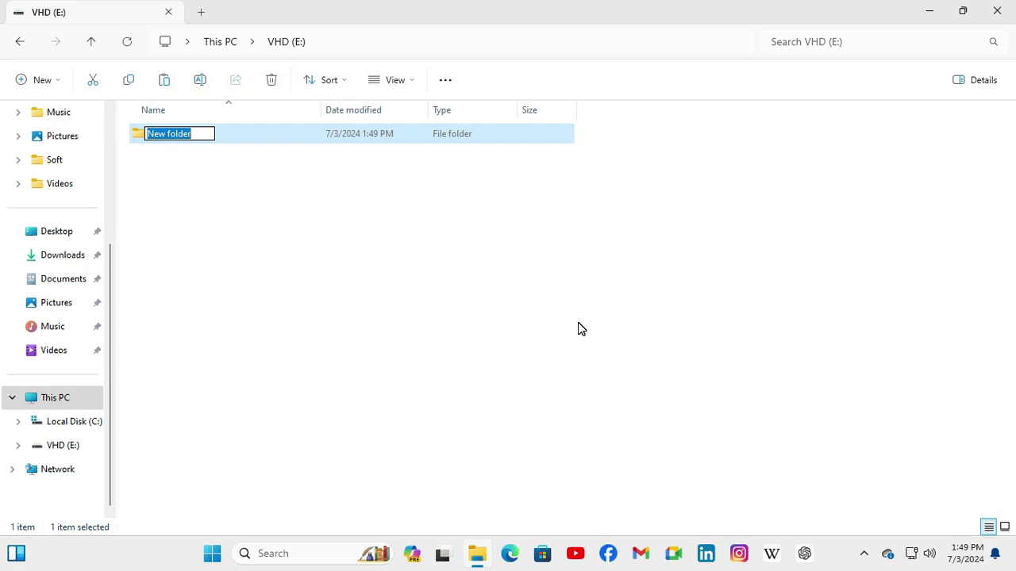
text(VHD)
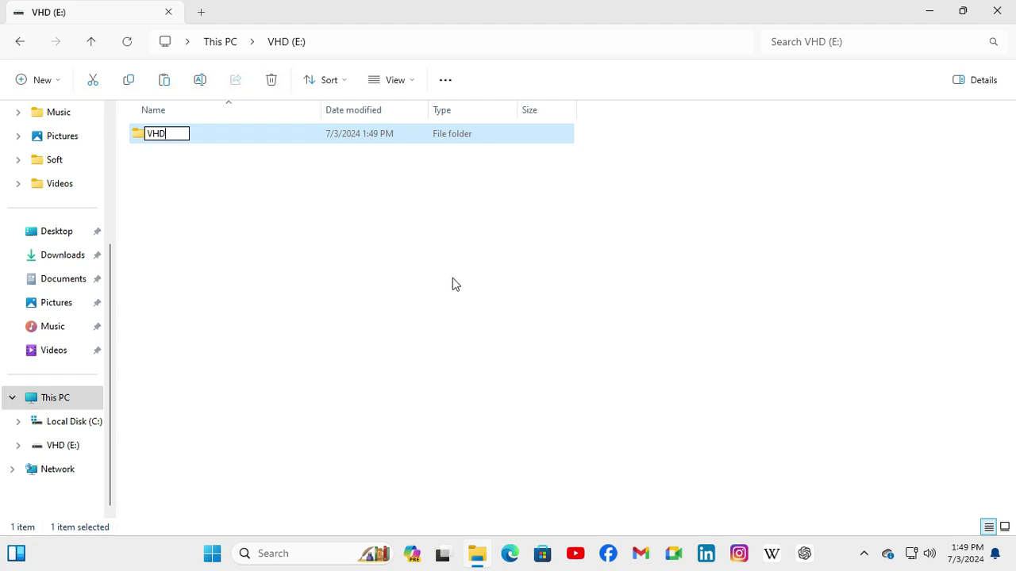
click(447, 278)
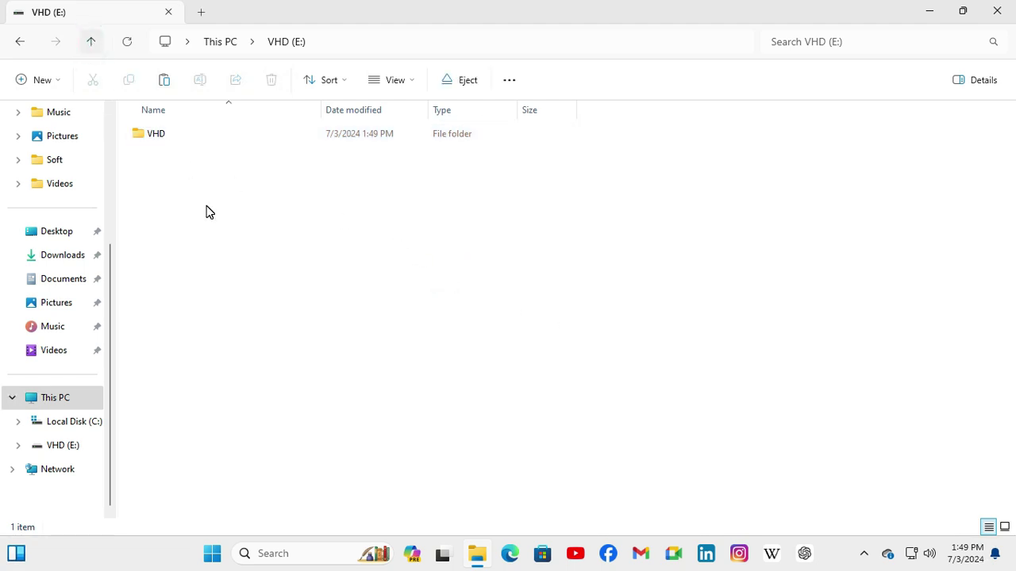
key(alt+Up)
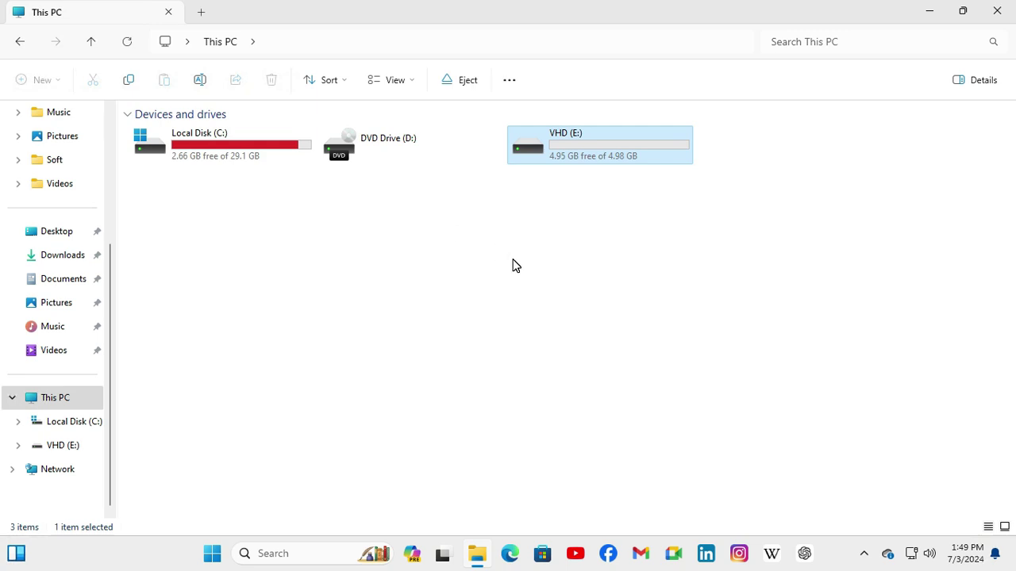